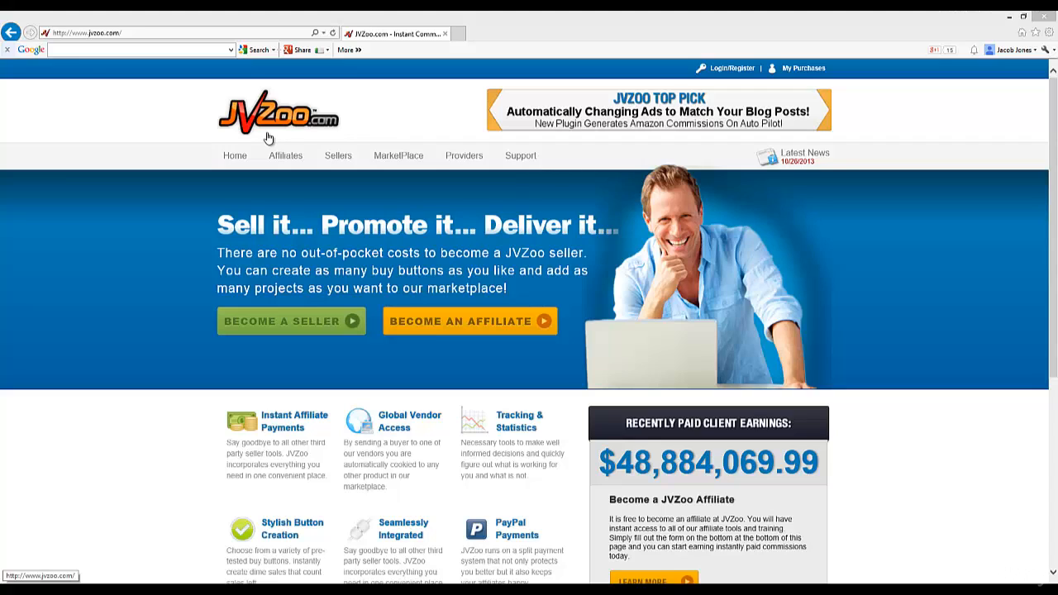
Step: Go to the JVZoo Vendor / Affiliate Login page from the home page's Login/Register link
left_click(731, 67)
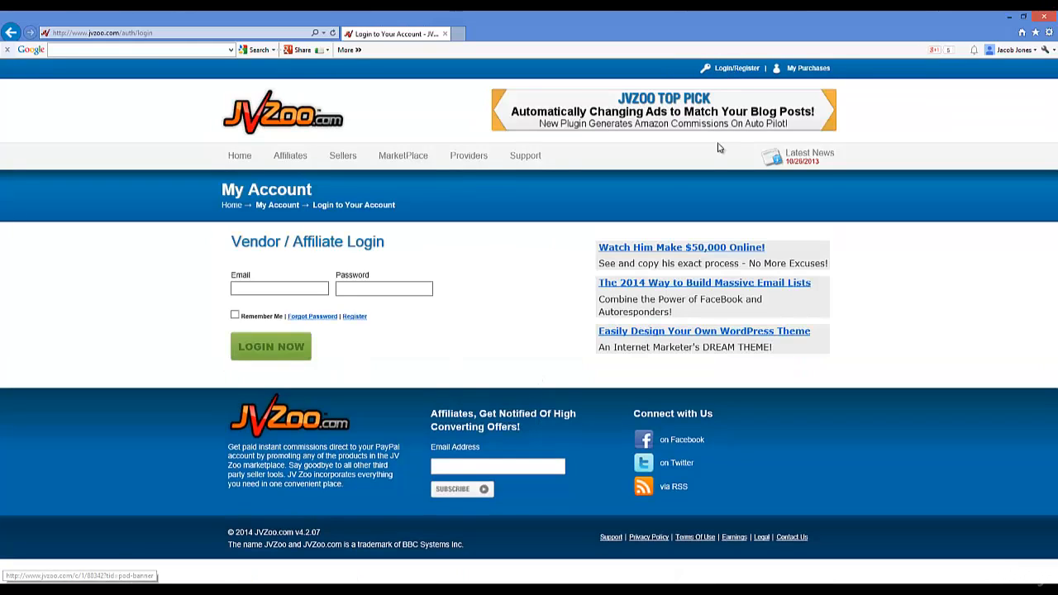
Step: Visit the account registration page, then return to the login page
left_click(352, 317)
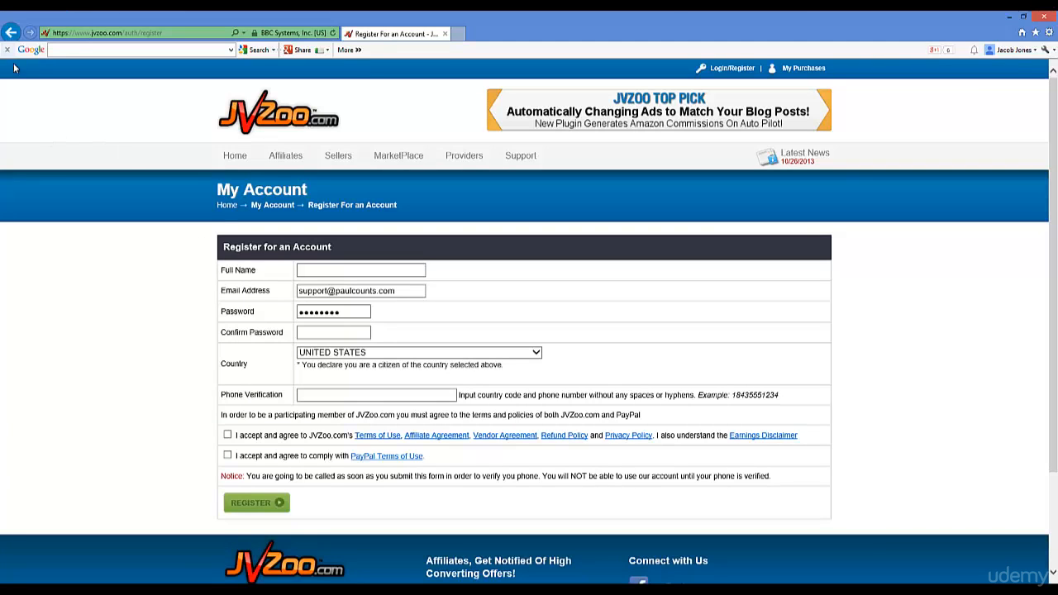
left_click(10, 33)
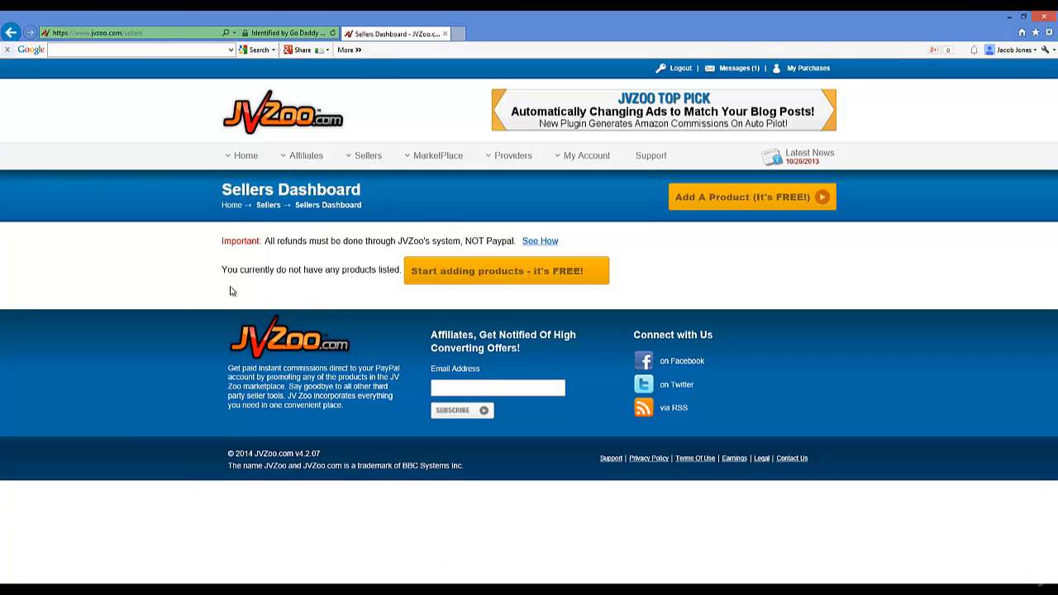
Step: Begin a new product via 'Start adding products - it's FREE!' on the Sellers Dashboard
mouse_move(361, 161)
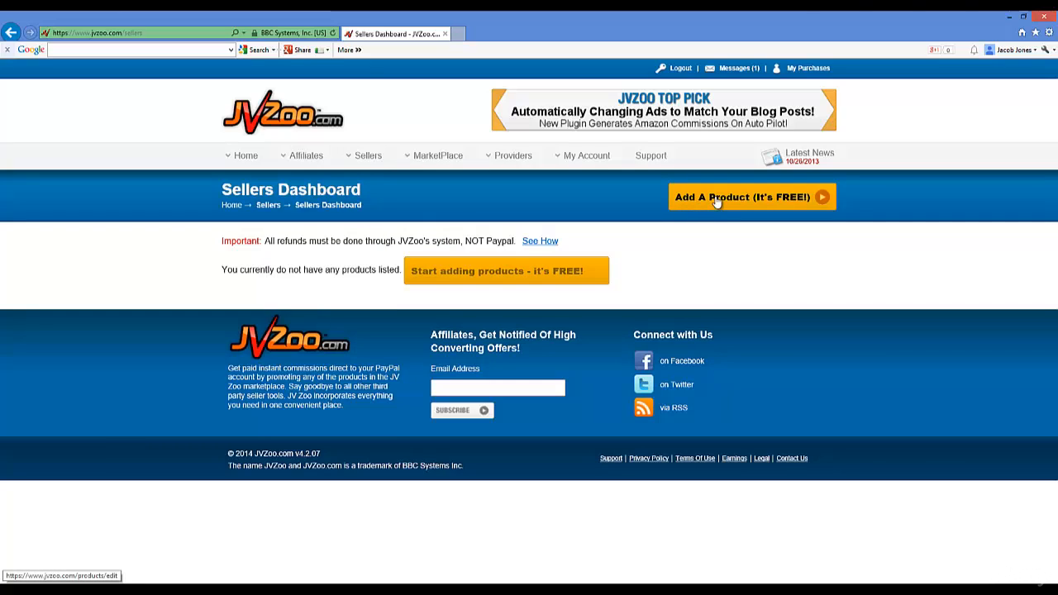
left_click(438, 271)
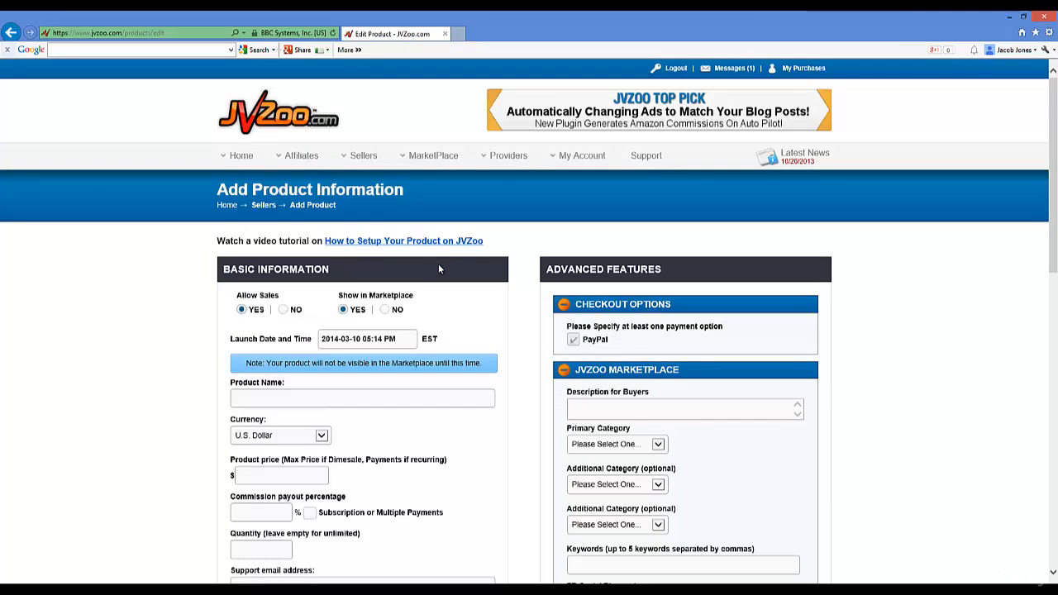
scroll(491, 269, "down", 3)
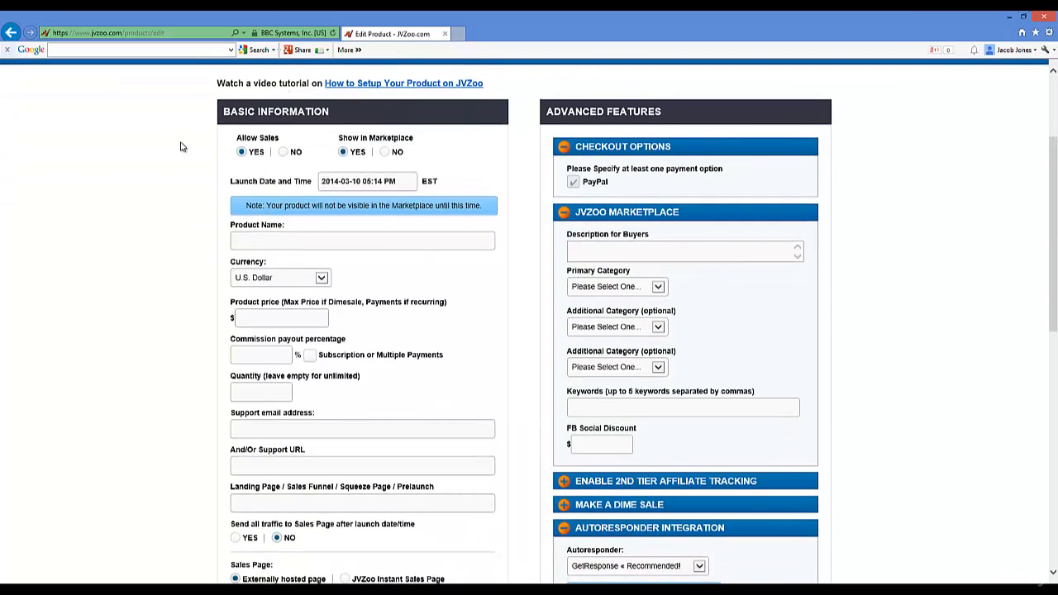
scroll(181, 144, "up", 2)
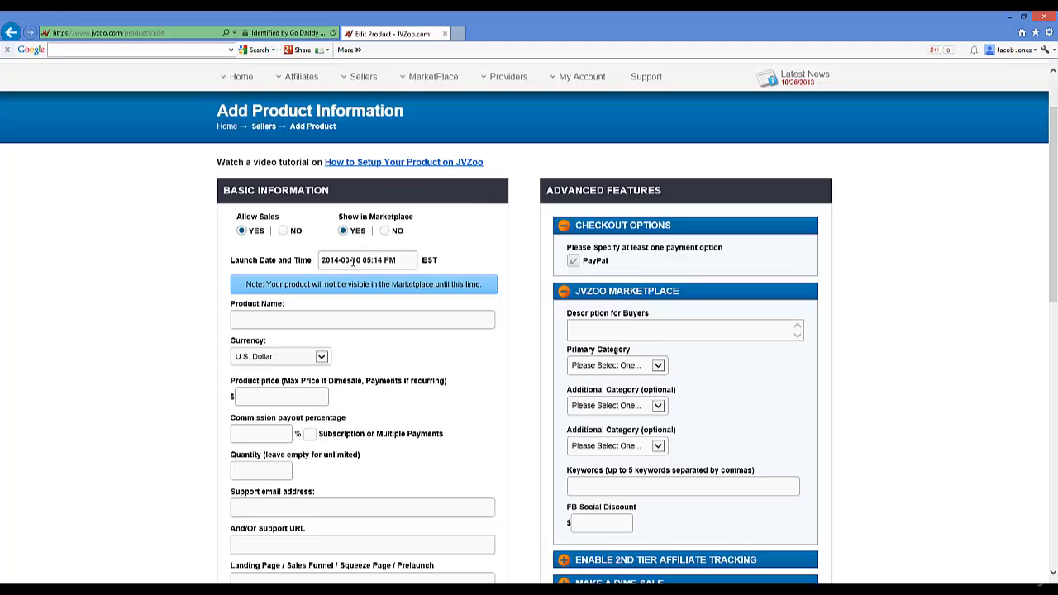
left_click(354, 261)
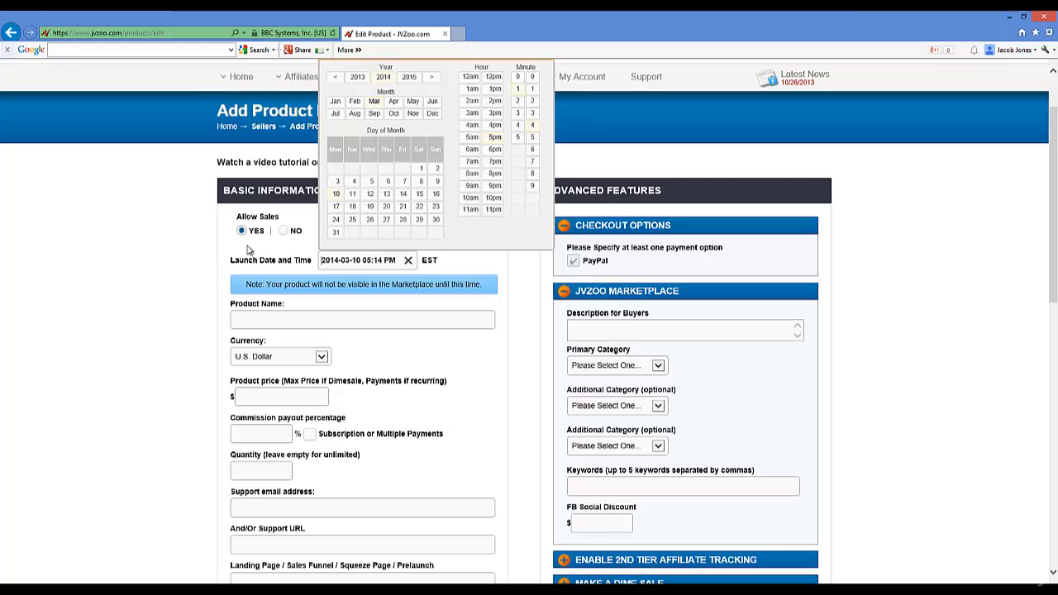
left_click(189, 248)
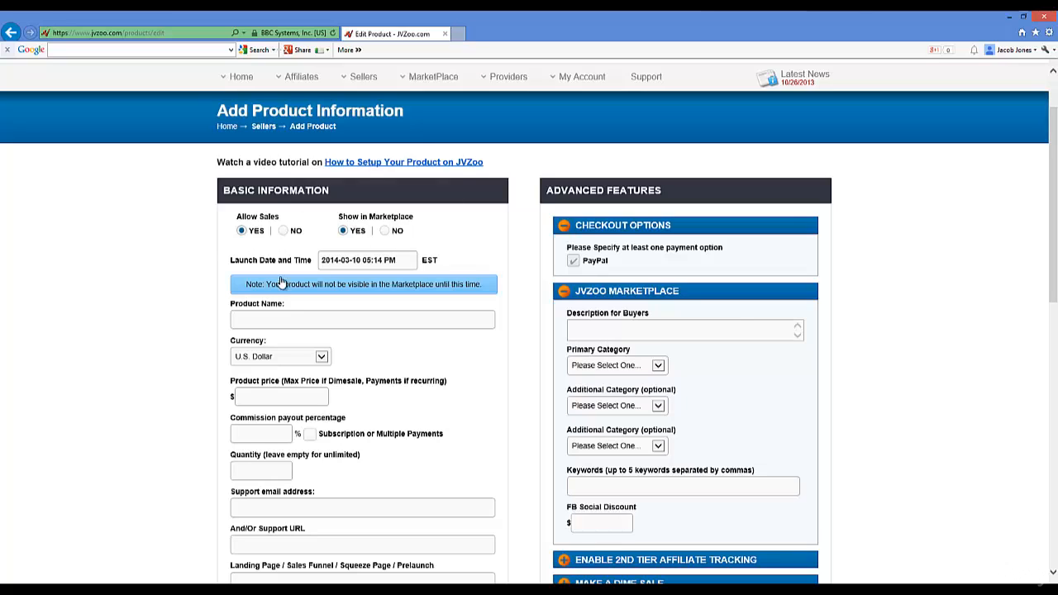
left_click(284, 321)
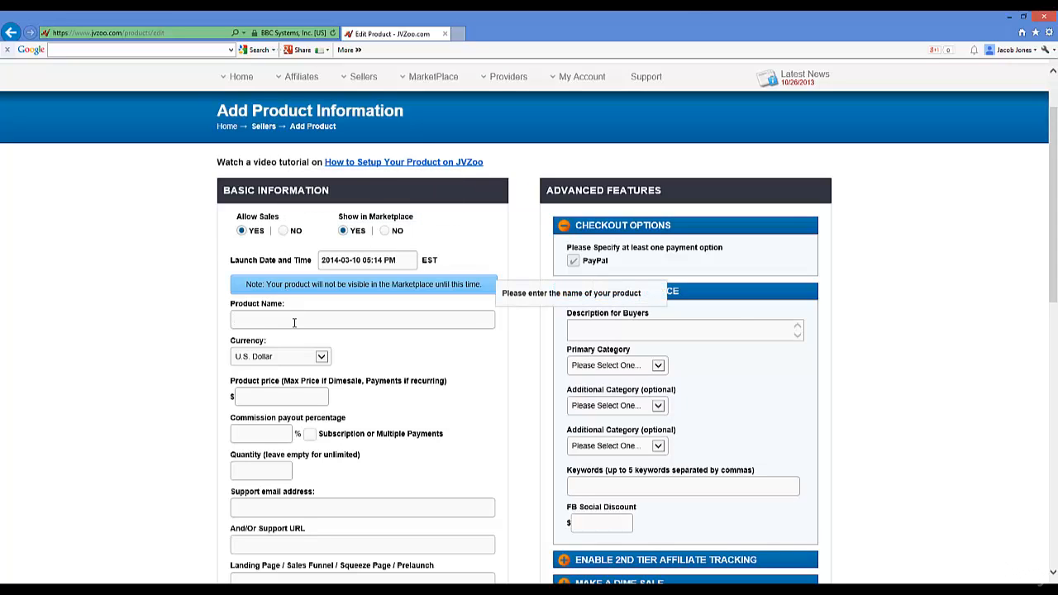
Step: Name the product 'How To Cure Acne Naturally', priced at 17 with 50% commission
type("How To Cure Acne Naturally")
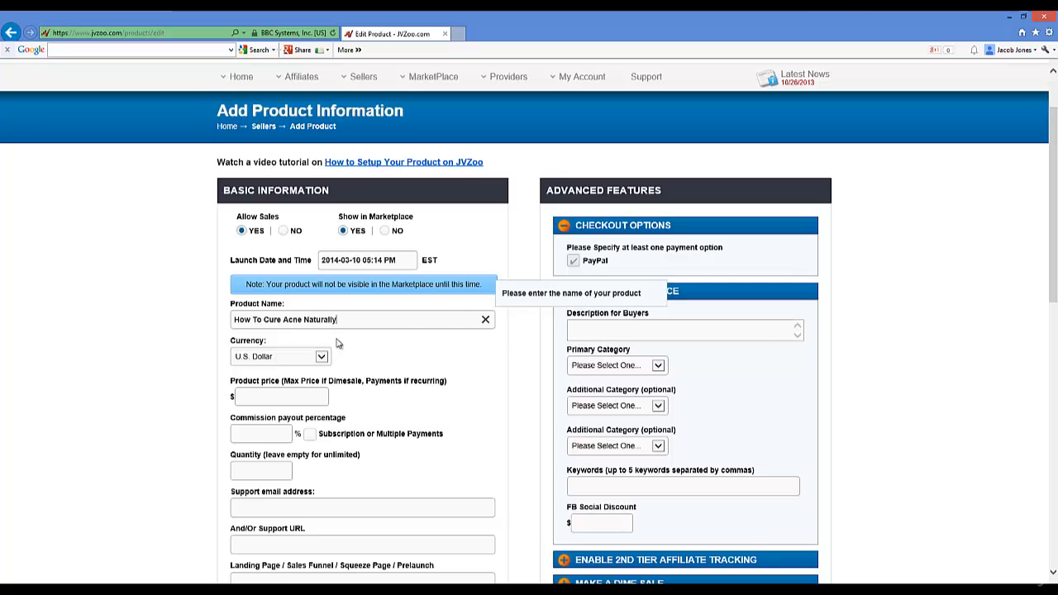
left_click(273, 395)
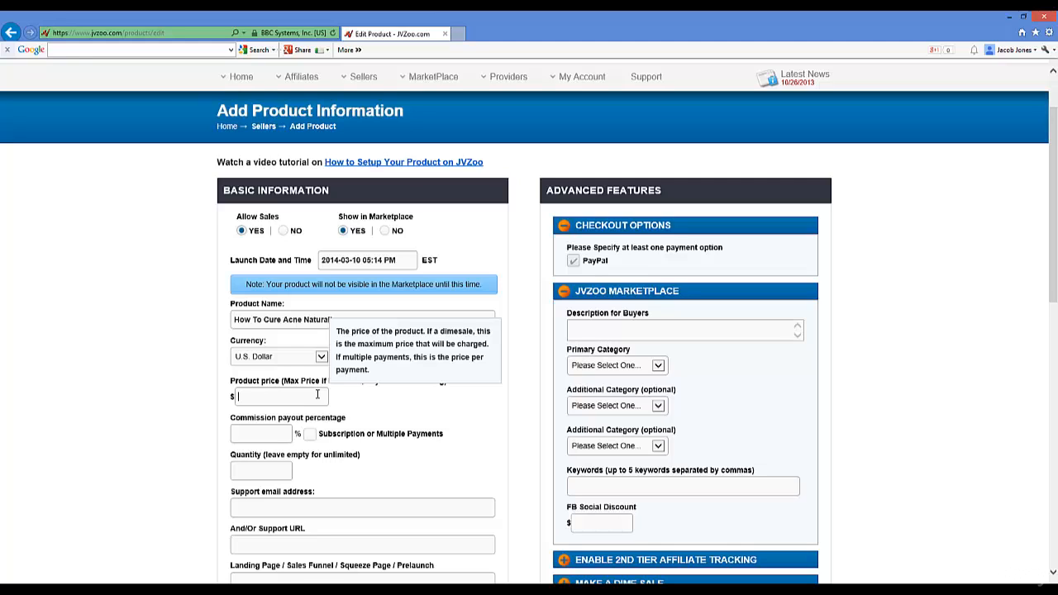
type("9")
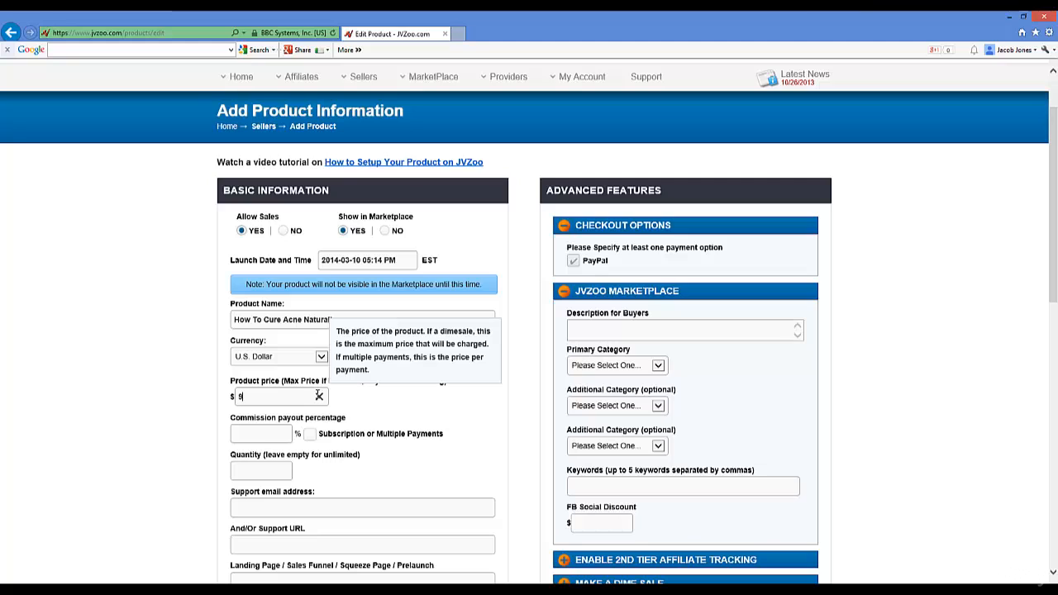
left_click(319, 396)
type("17")
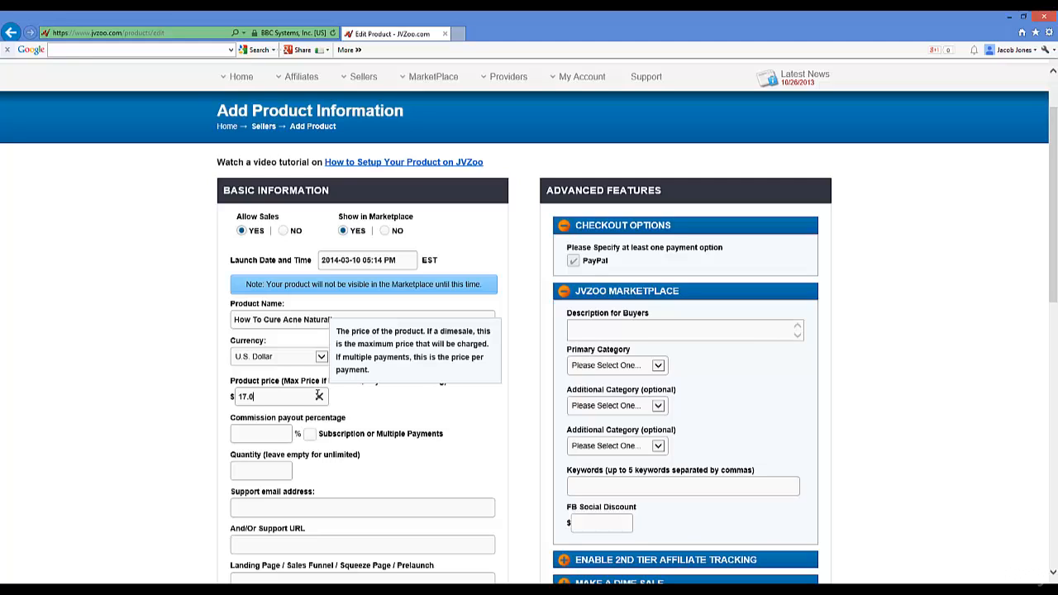
left_click(272, 435)
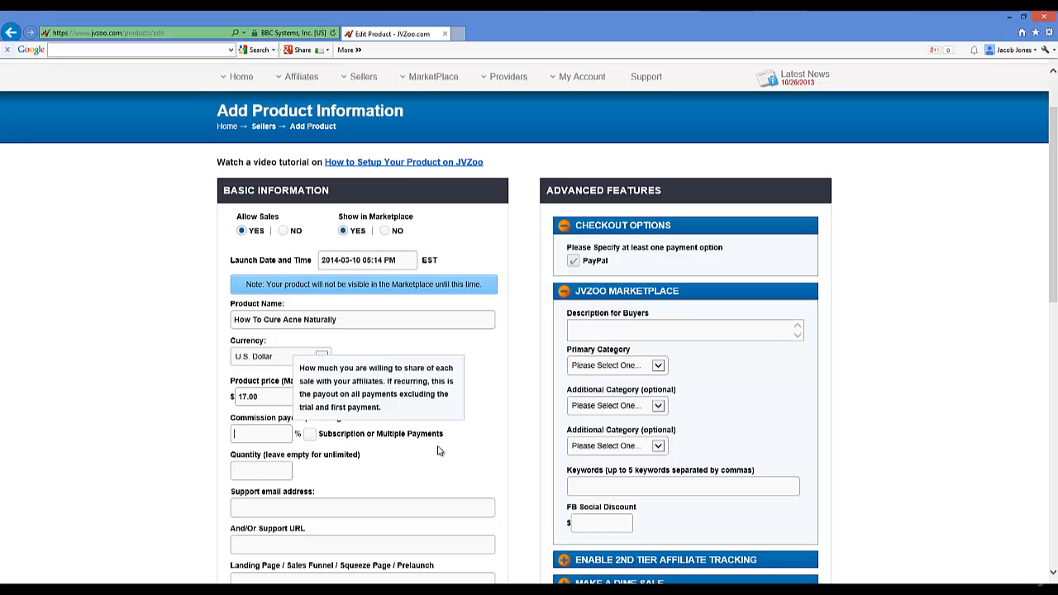
type("50")
left_click(198, 418)
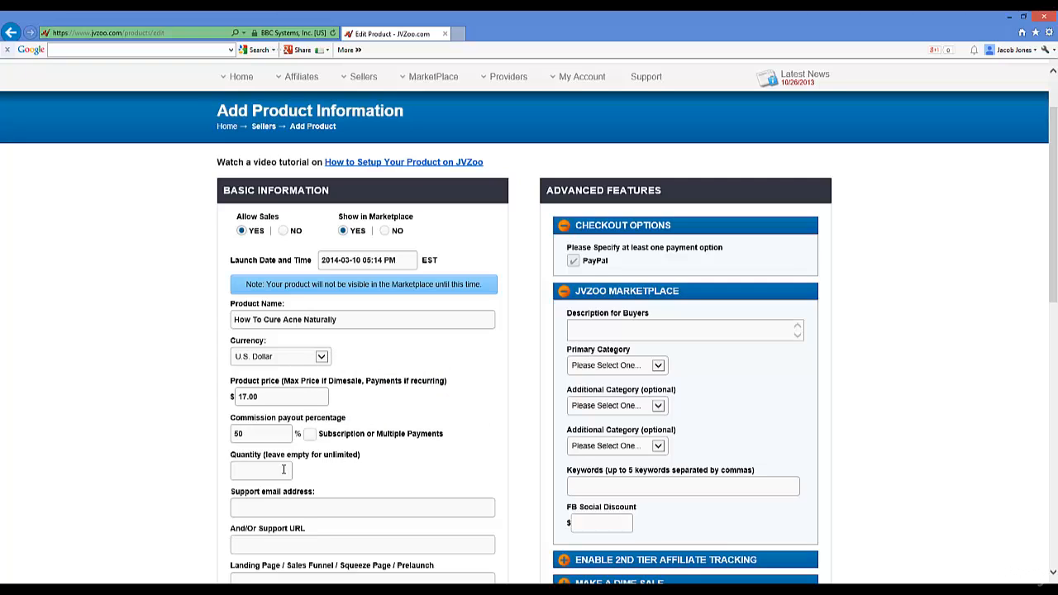
Step: Set the product quantity limit to 1000
left_click(372, 493)
left_click(263, 474)
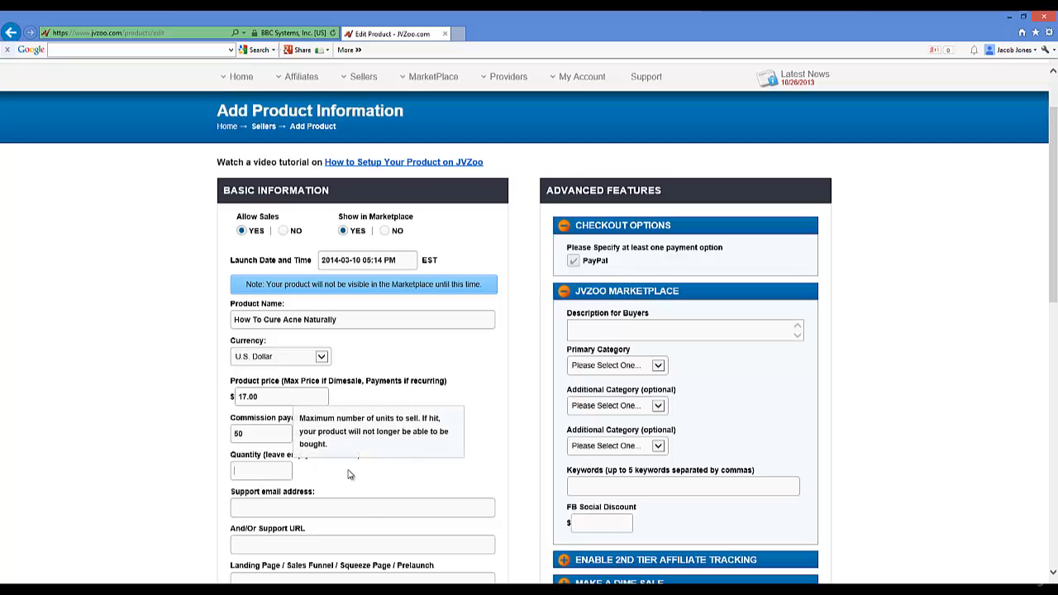
left_click(350, 472)
left_click(277, 471)
type("1")
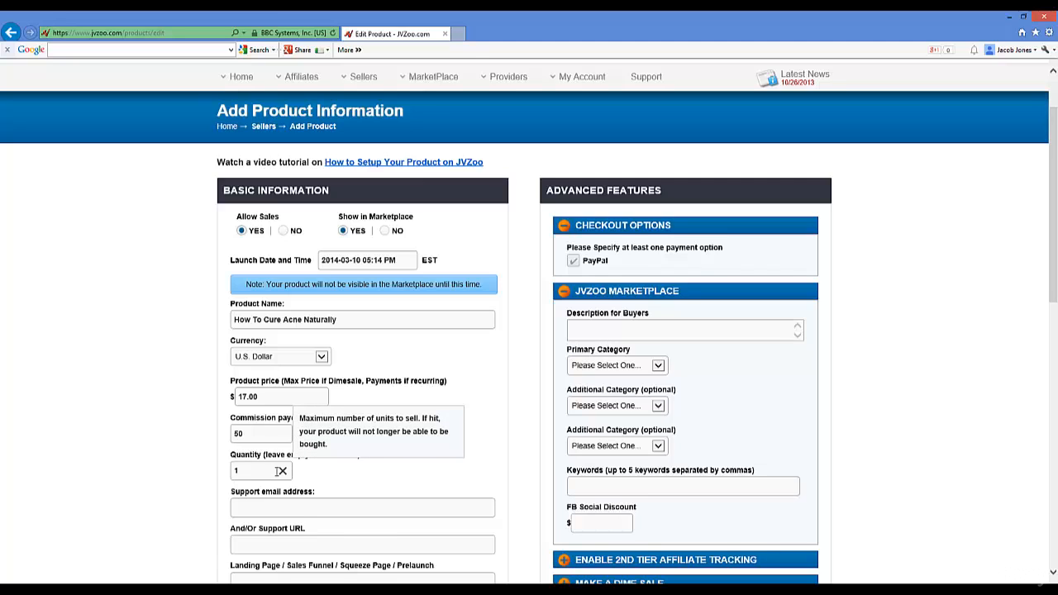
key("BackSpace")
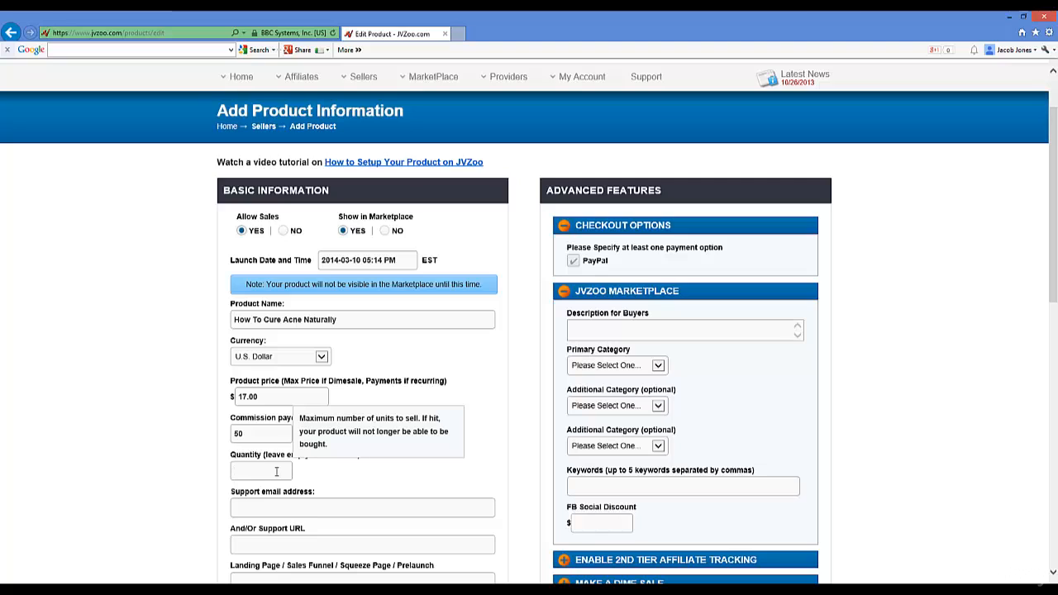
type("1000")
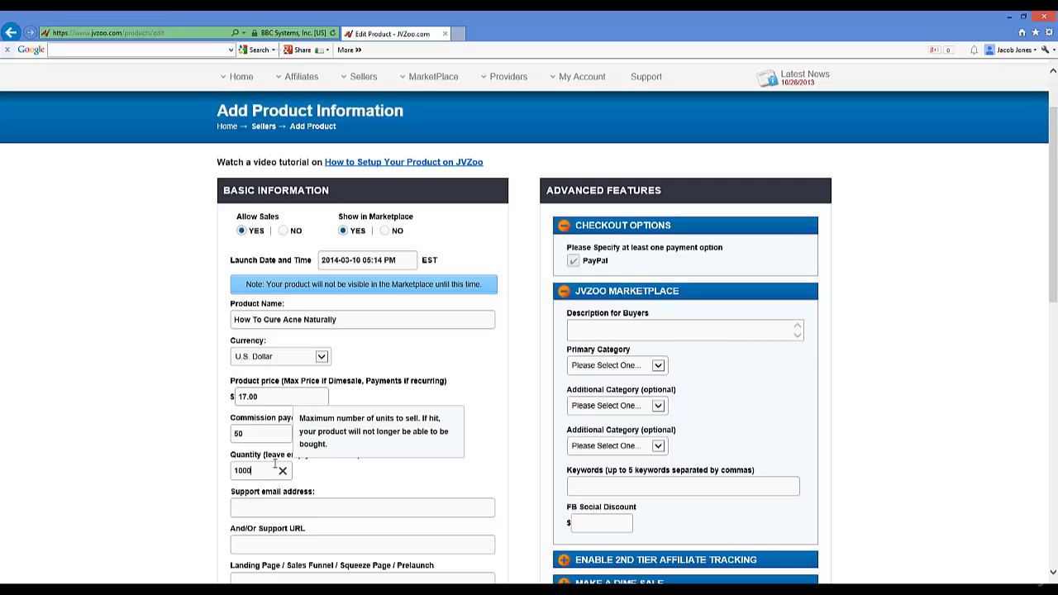
left_click(323, 481)
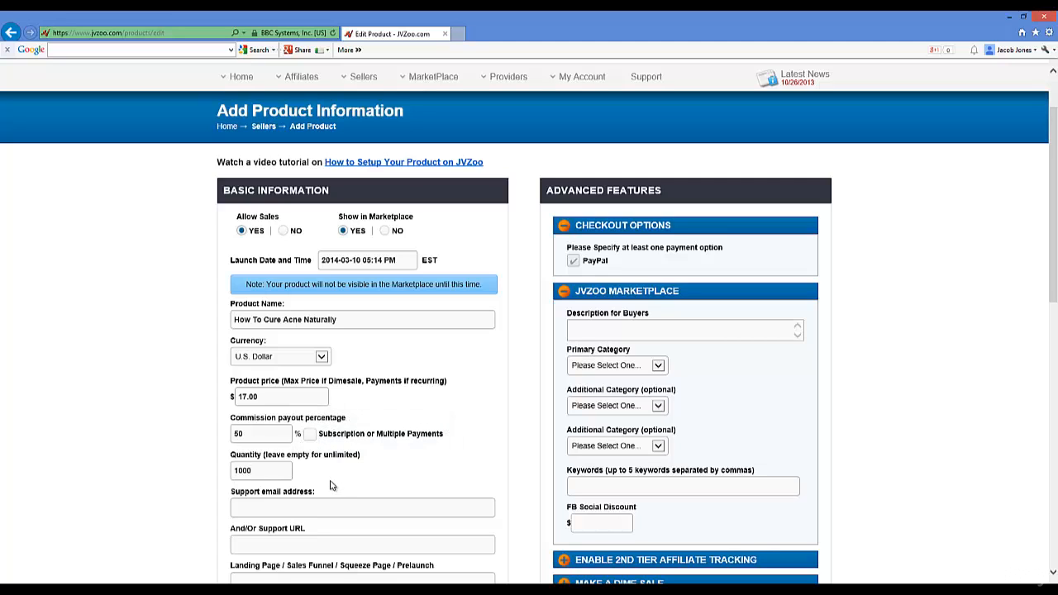
left_click(339, 502)
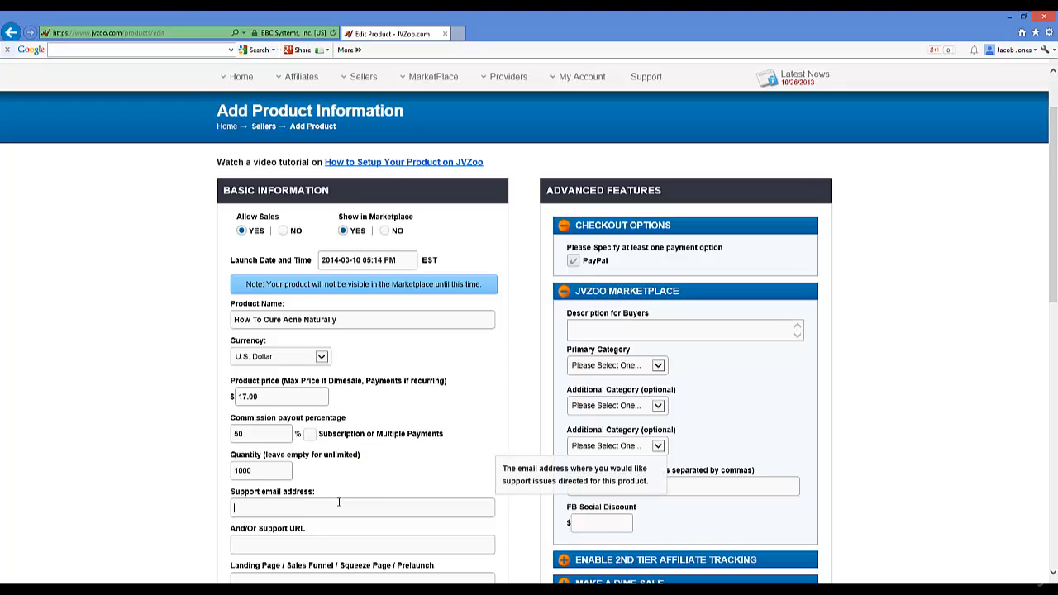
scroll(339, 502, "down", 4)
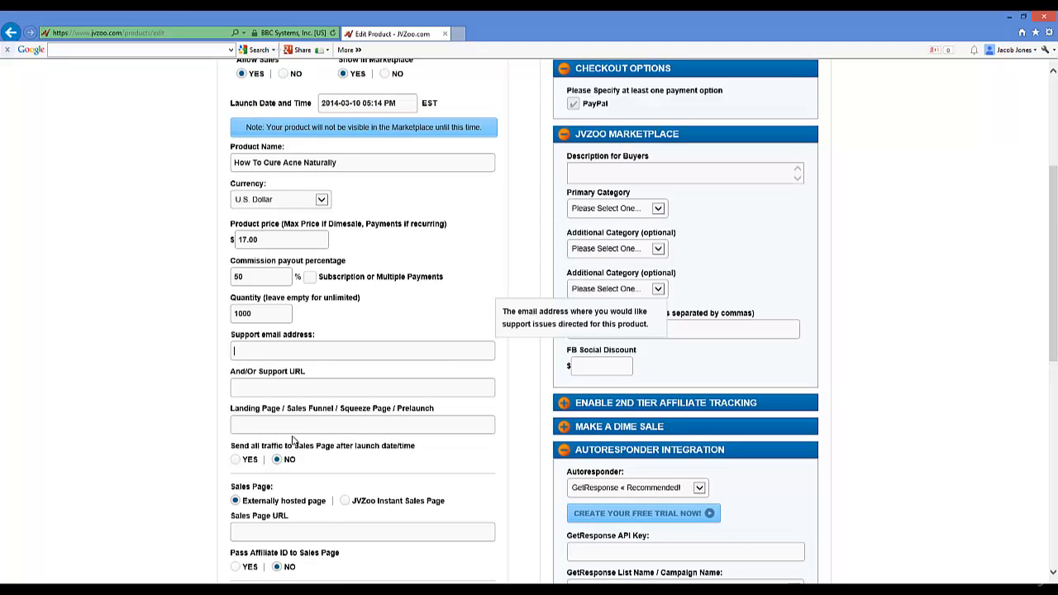
left_click(265, 315)
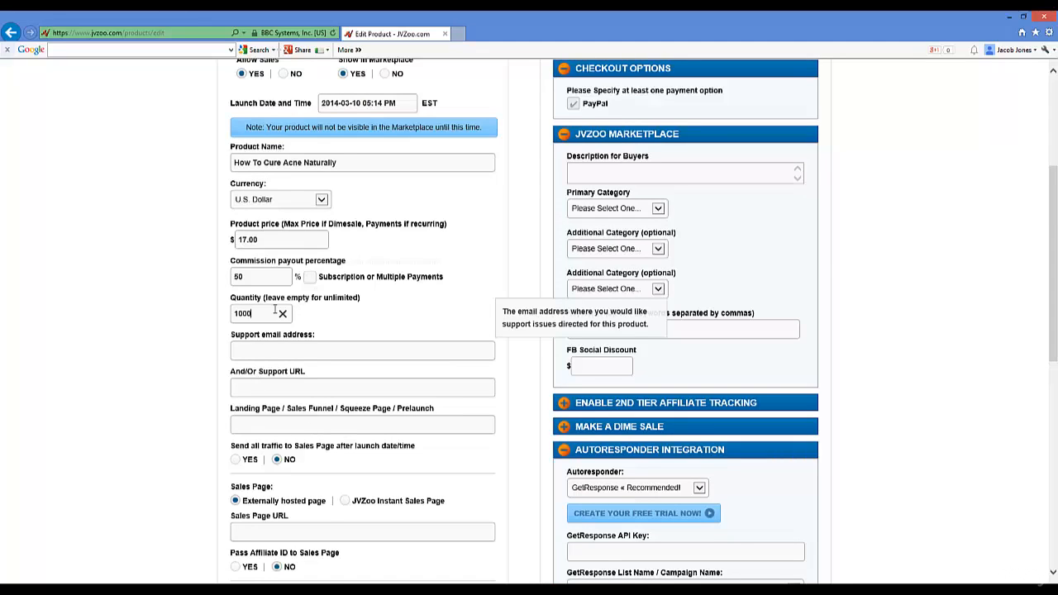
left_click(194, 335)
scroll(364, 342, "up", 1)
scroll(373, 339, "down", 2)
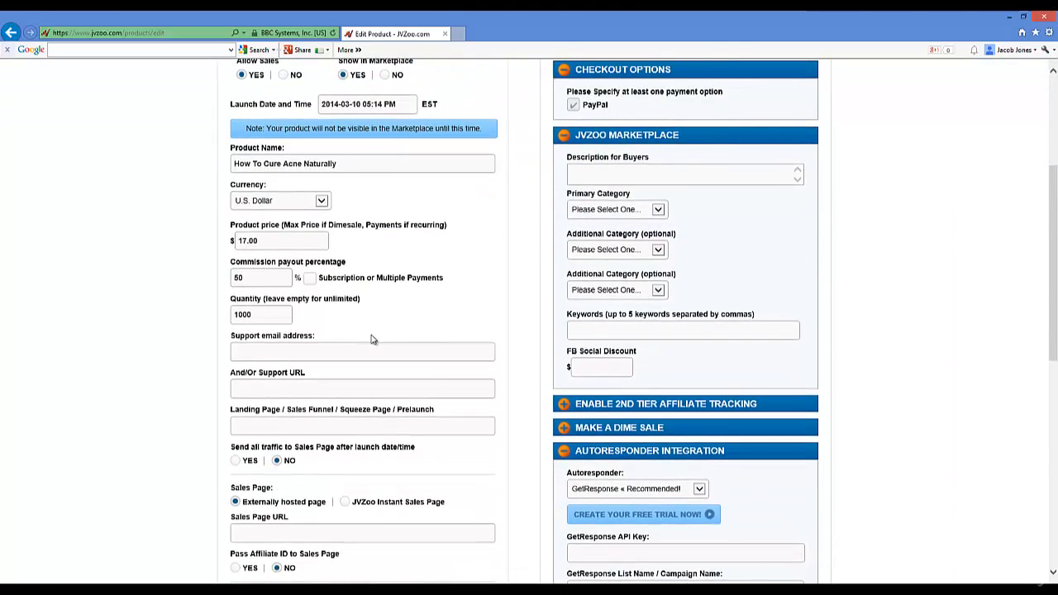
left_click(349, 347)
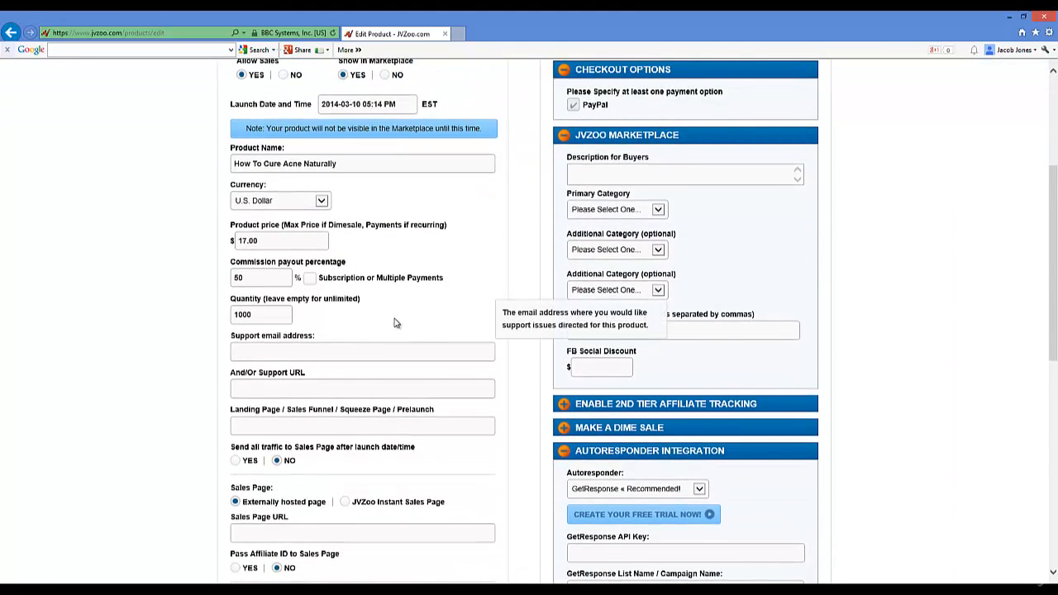
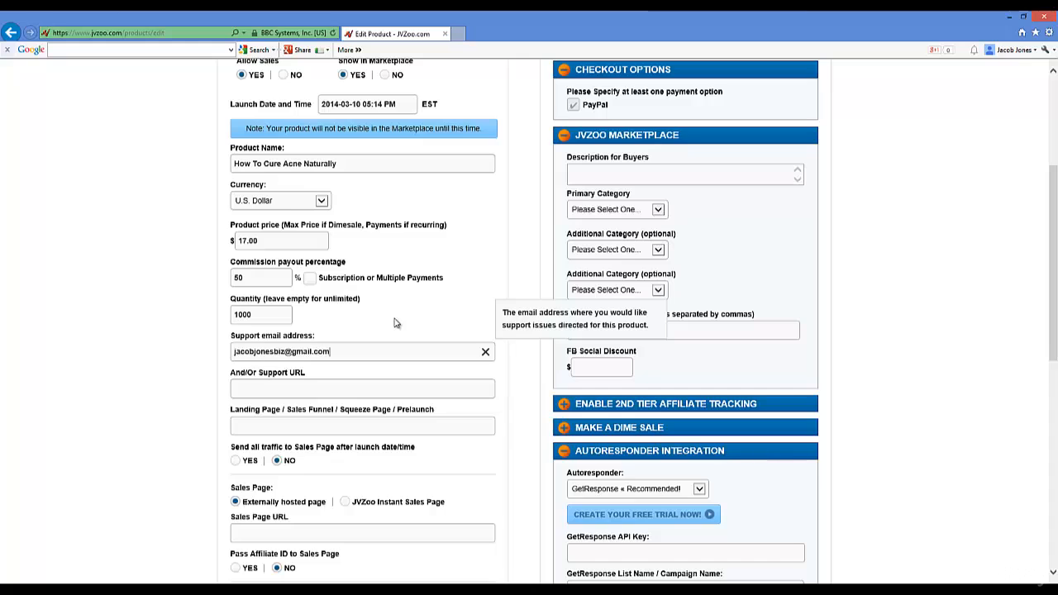
left_click(288, 385)
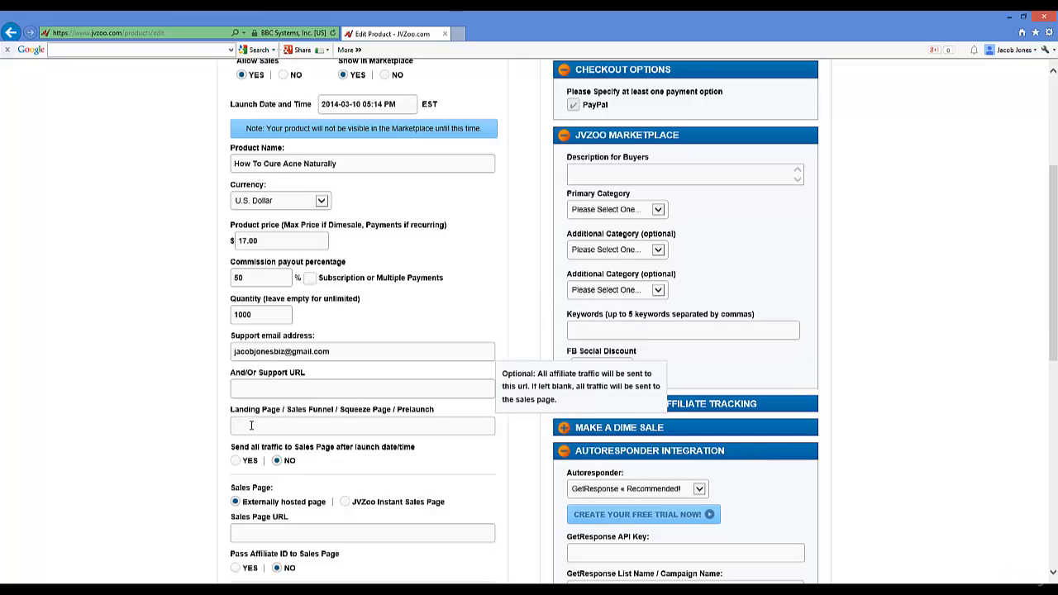
scroll(234, 423, "down", 2)
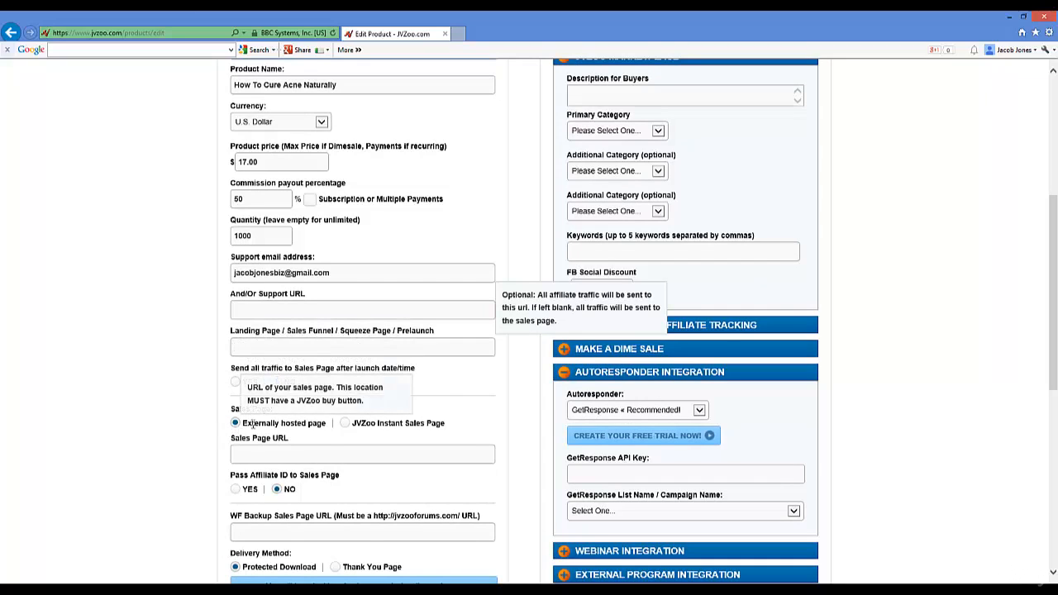
Step: Switch the sales page option to JVZoo Instant Sales Page
left_click(345, 426)
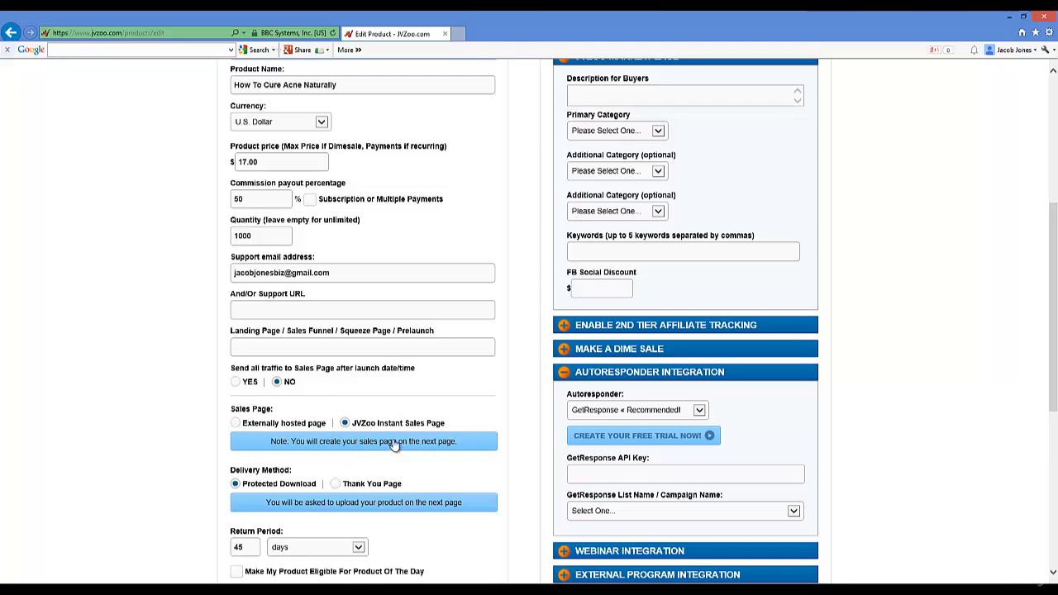
scroll(395, 435, "down", 1)
scroll(395, 436, "down", 1)
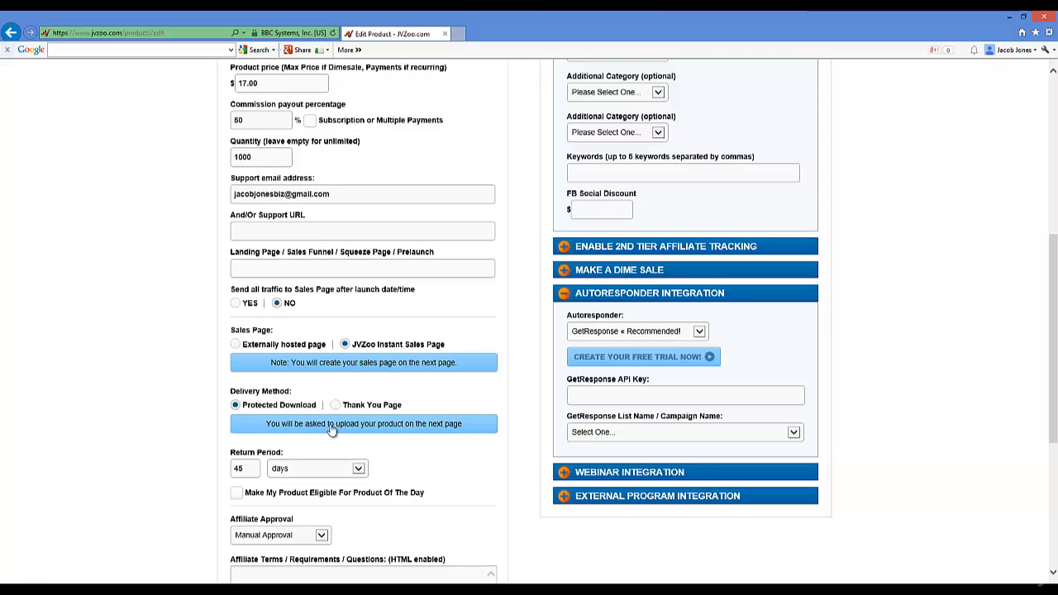
Step: Change the return period from 45 to 30 days
scroll(201, 433, "down", 2)
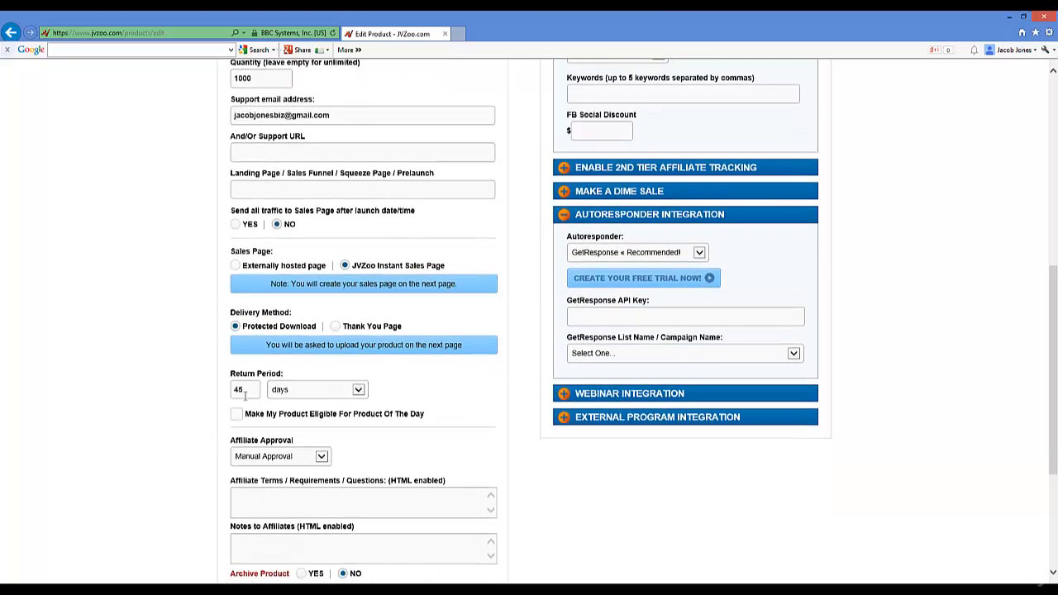
left_click_drag(251, 389, 217, 391)
type("30")
Step: Leave affiliate approval on Manual Approval and mark the product eligible for Product Of The Day
left_click(323, 458)
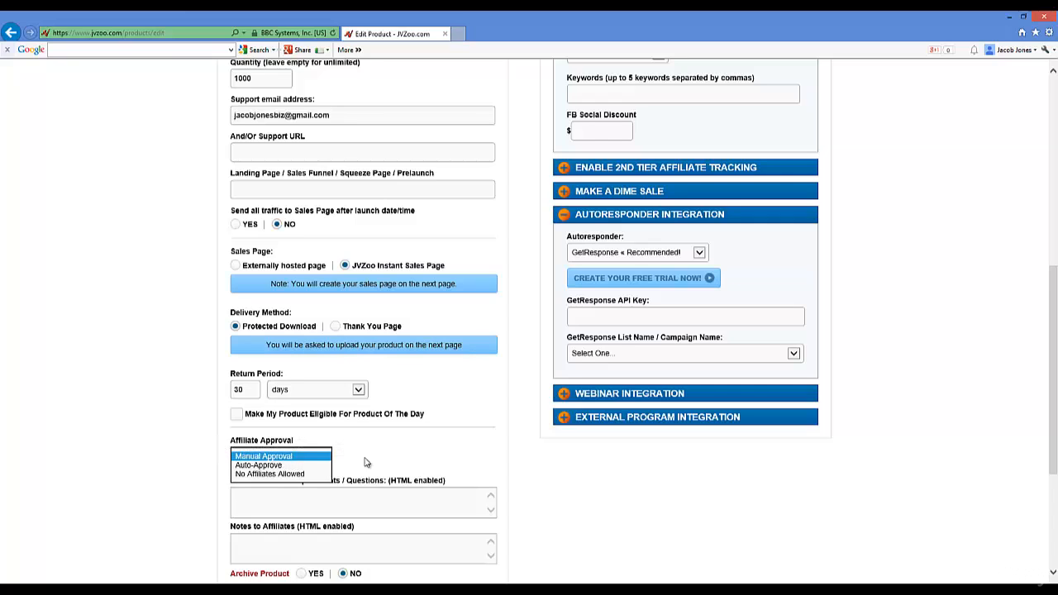
left_click(261, 457)
left_click(366, 460)
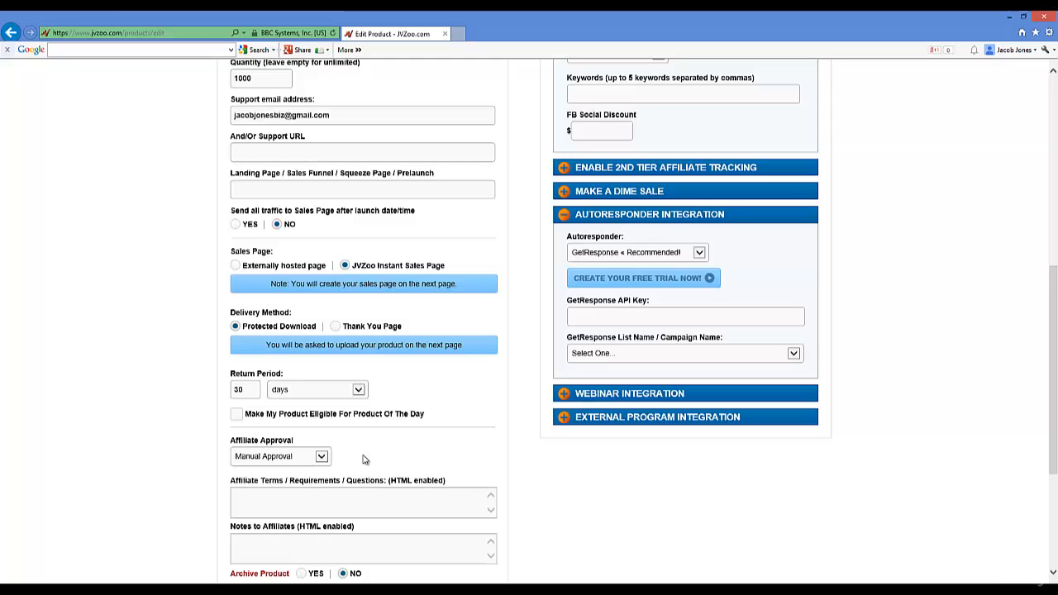
left_click(322, 457)
left_click(312, 465)
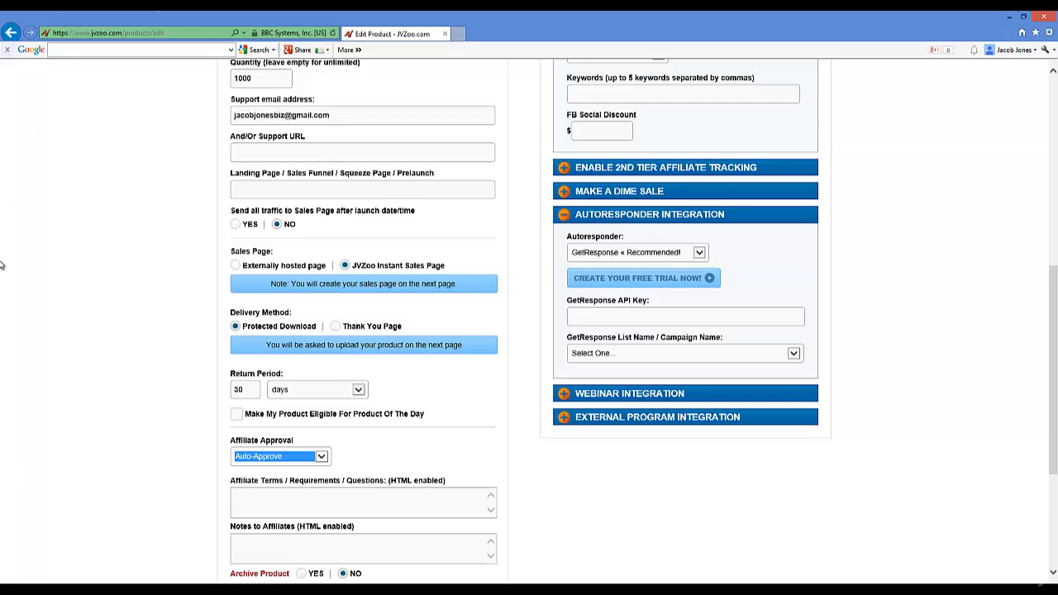
left_click(280, 457)
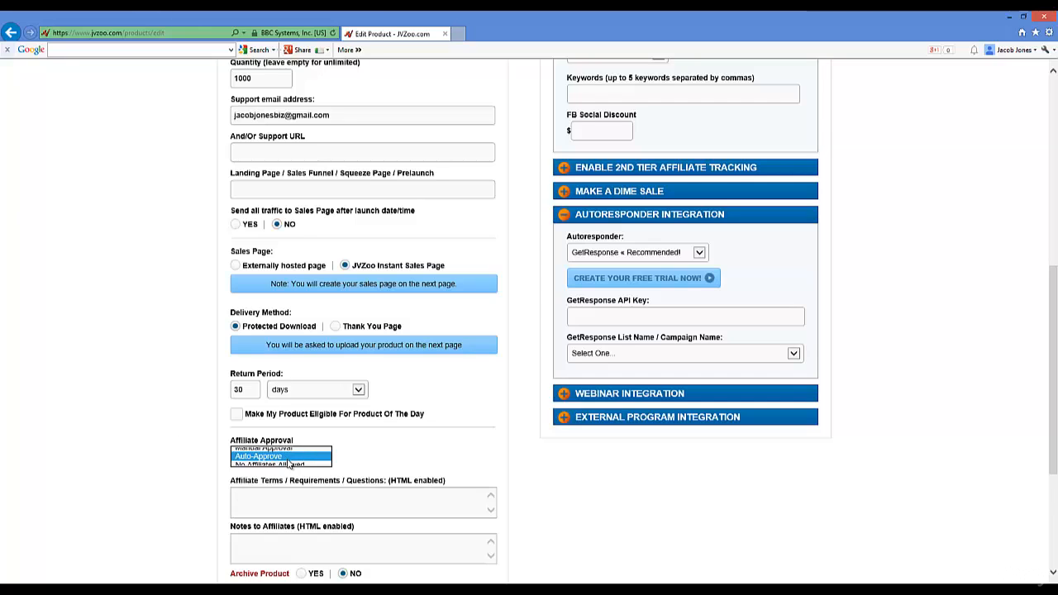
left_click(263, 448)
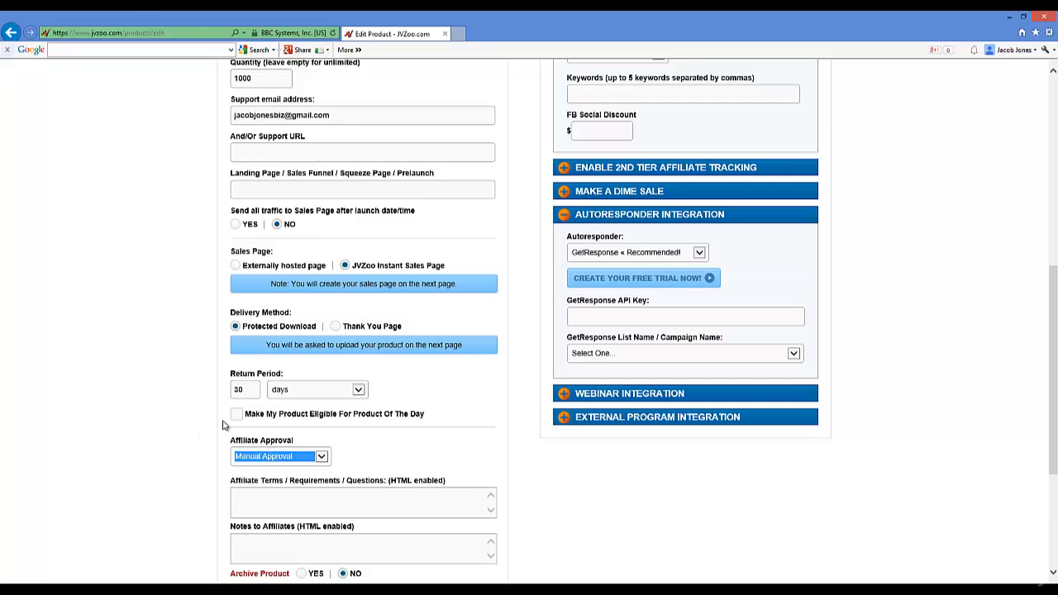
left_click(235, 415)
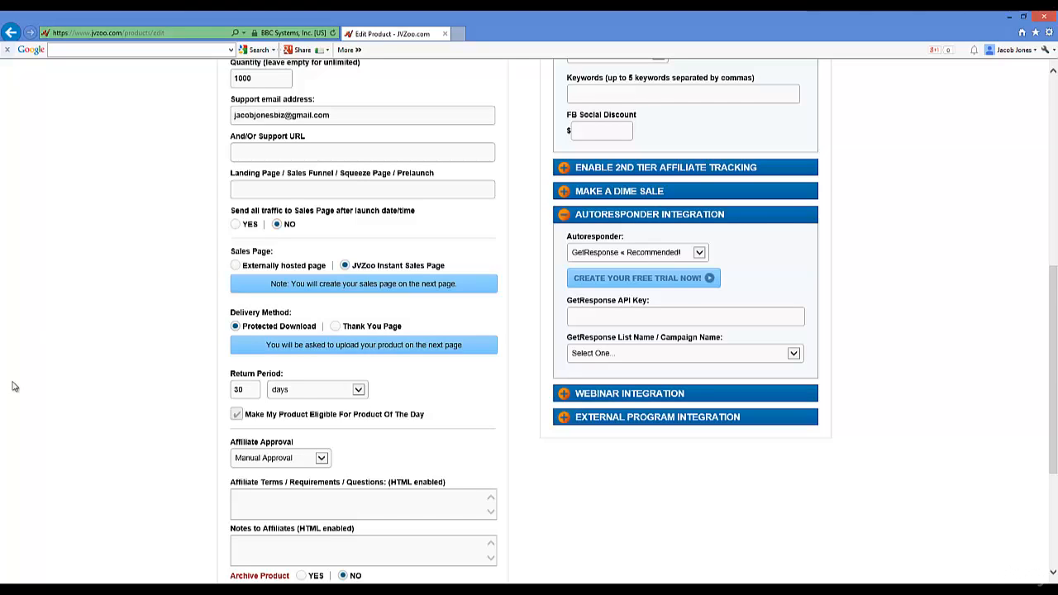
scroll(152, 379, "down", 1)
scroll(157, 372, "down", 2)
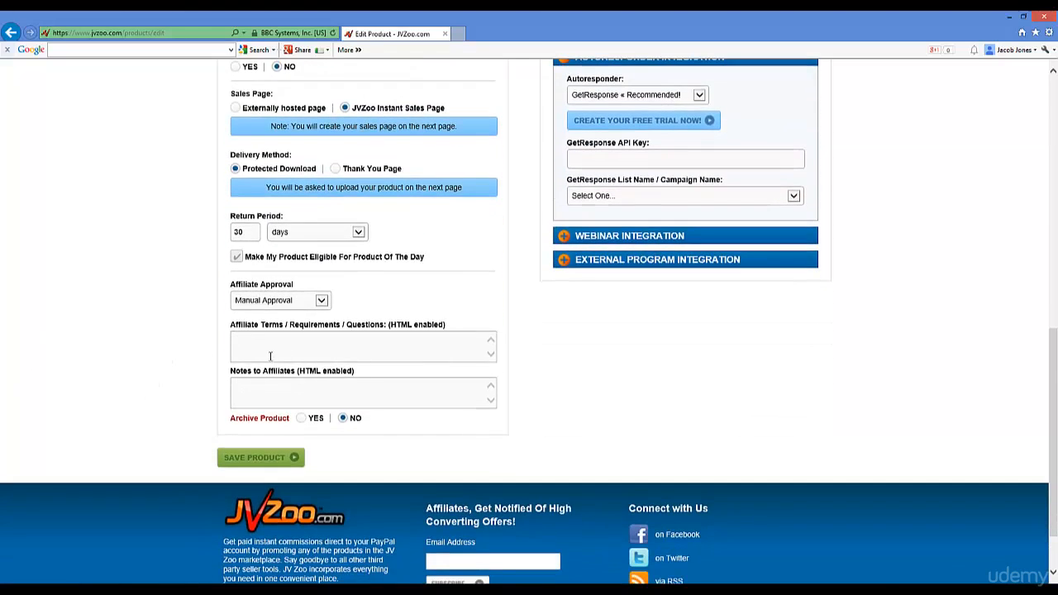
Step: Write the affiliate note starting 'This is a true high quality training helping people with...acne.'
left_click(316, 342)
left_click(306, 397)
type("d")
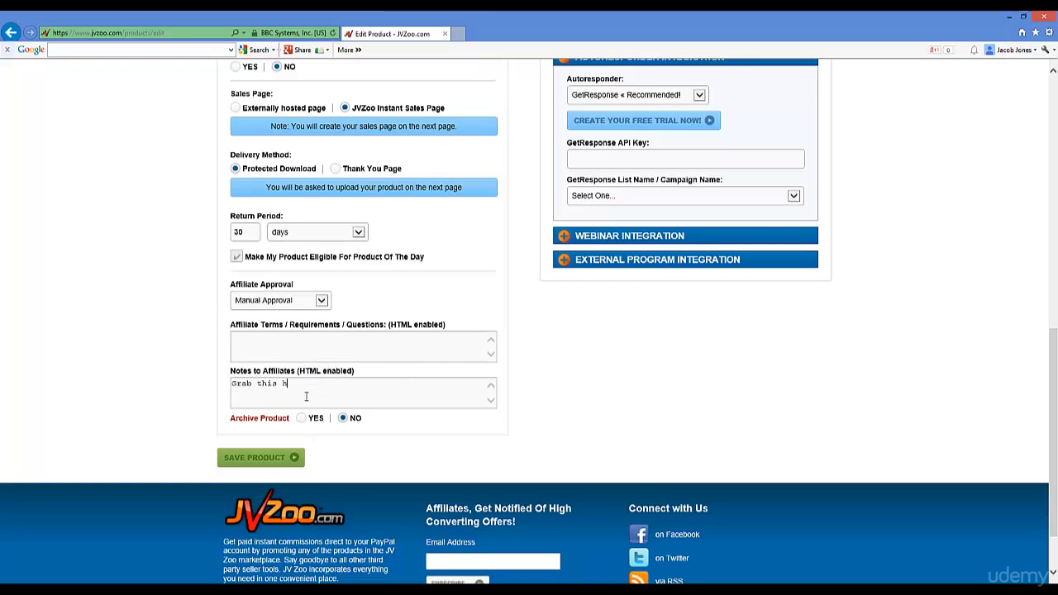
type("rab this high")
key("BackSpace")
key("BackSpace")
key("BackSpace")
key("BackSpace")
key("BackSpace")
key("BackSpace")
key("BackSpace")
key("BackSpace")
key("BackSpace")
key("BackSpace")
key("BackSpace")
key("BackSpace")
key("BackSpace")
key("BackSpace")
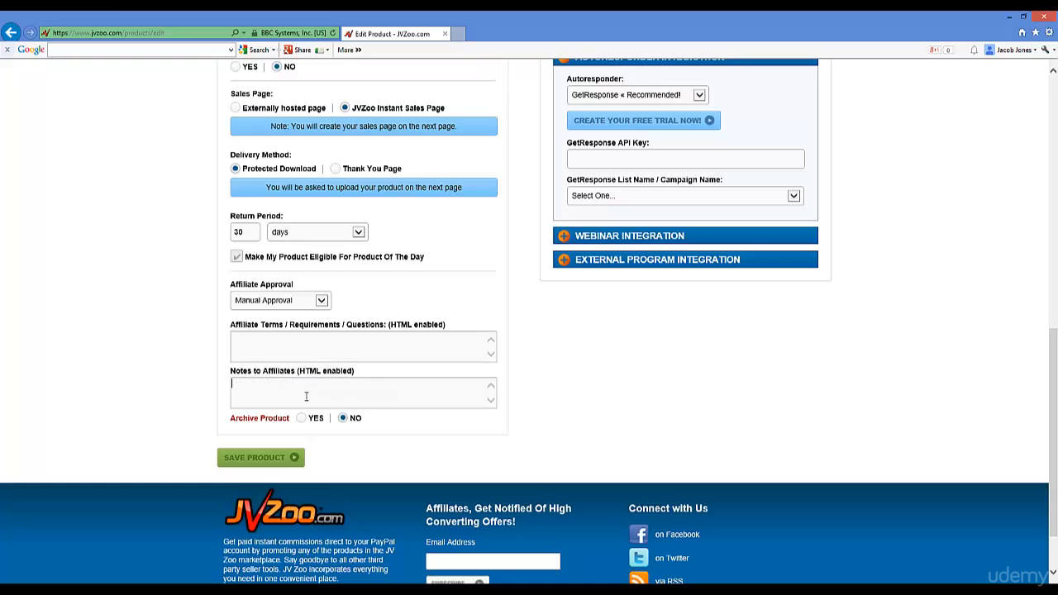
type("This is a true hig")
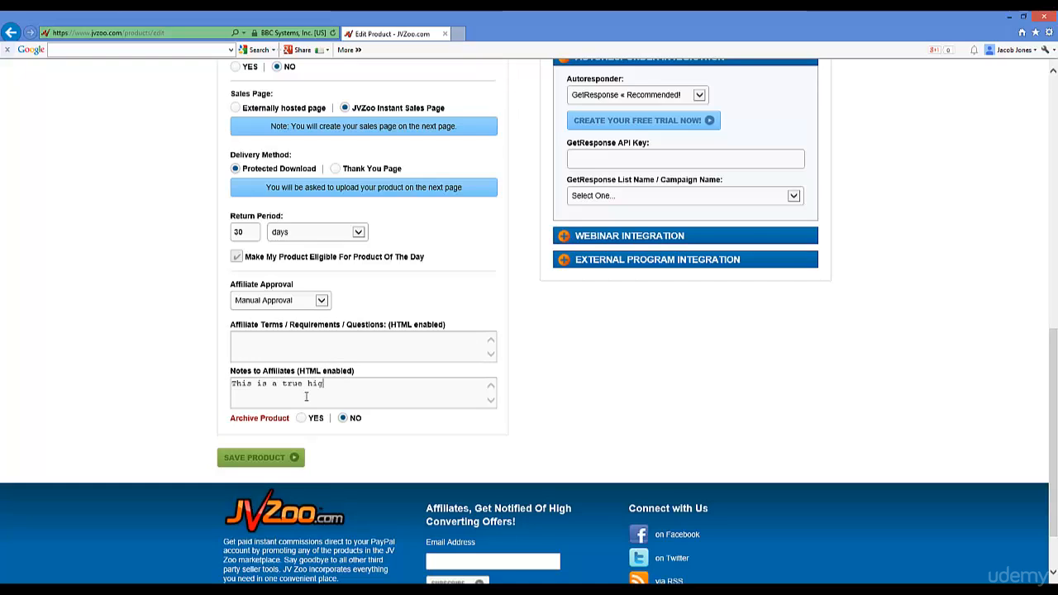
type("h quality ")
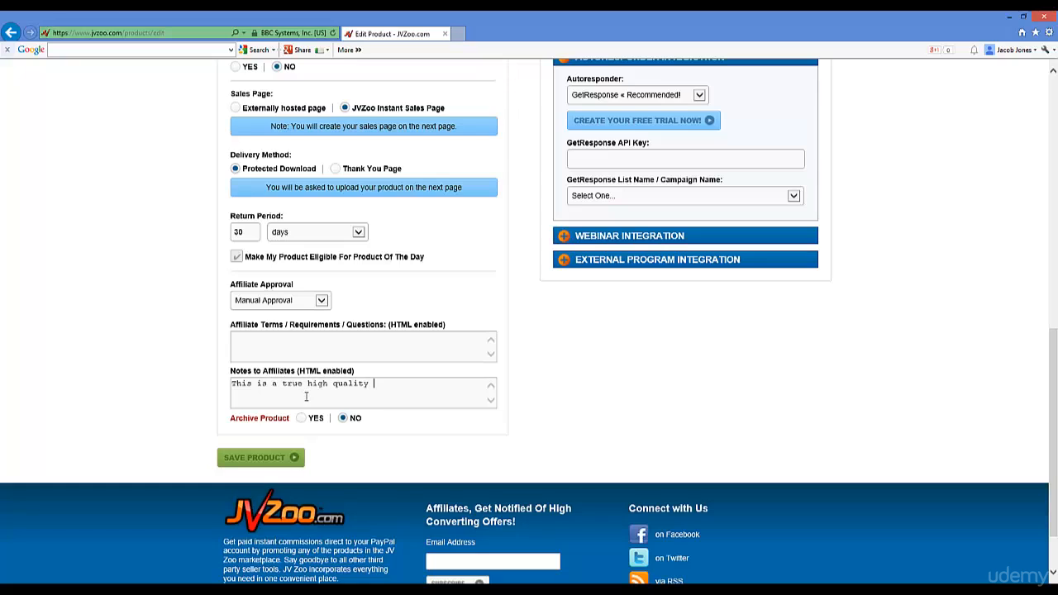
type("training helpi")
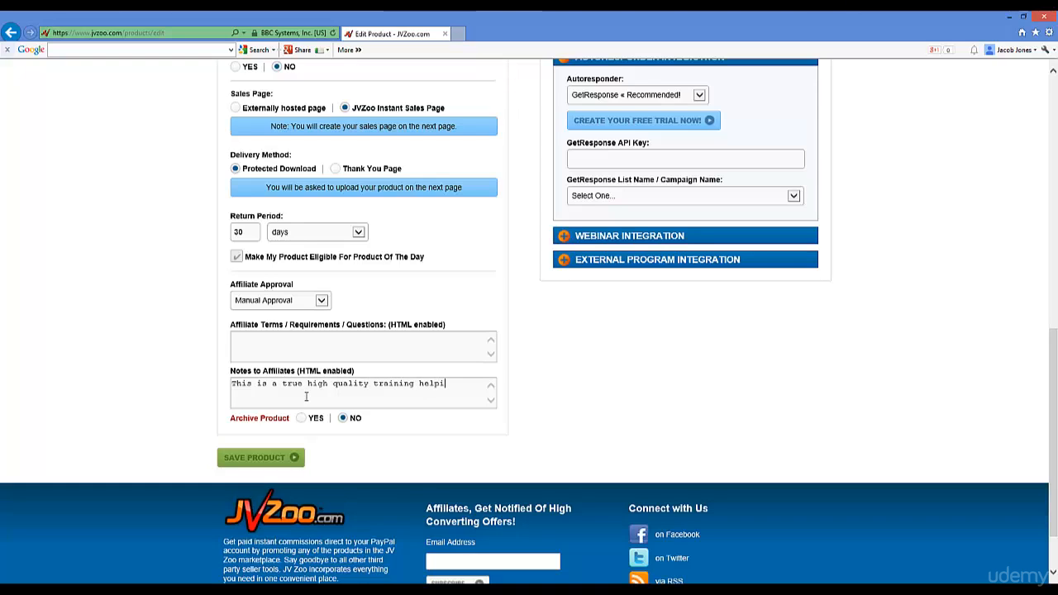
type("ng people with the real problem of acne")
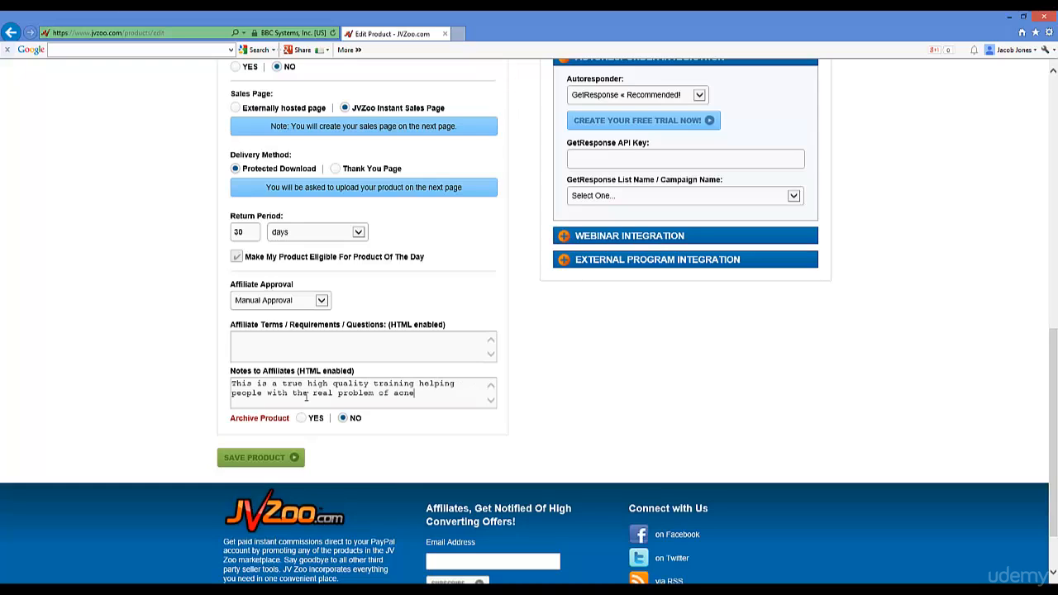
type(". Gve y")
type("ve your subscribers")
type(" exact")
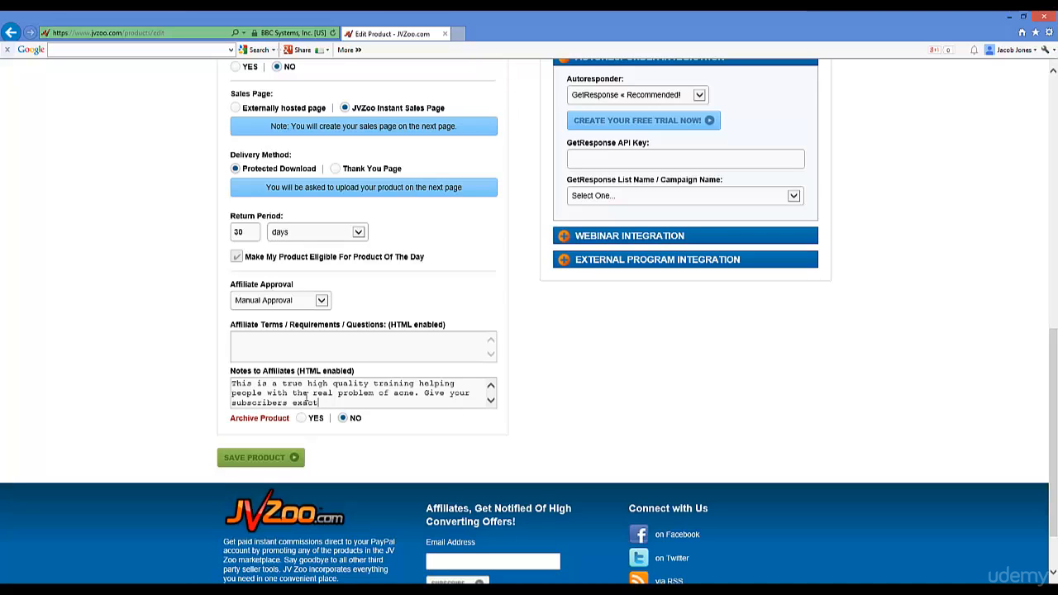
type("ly what they ")
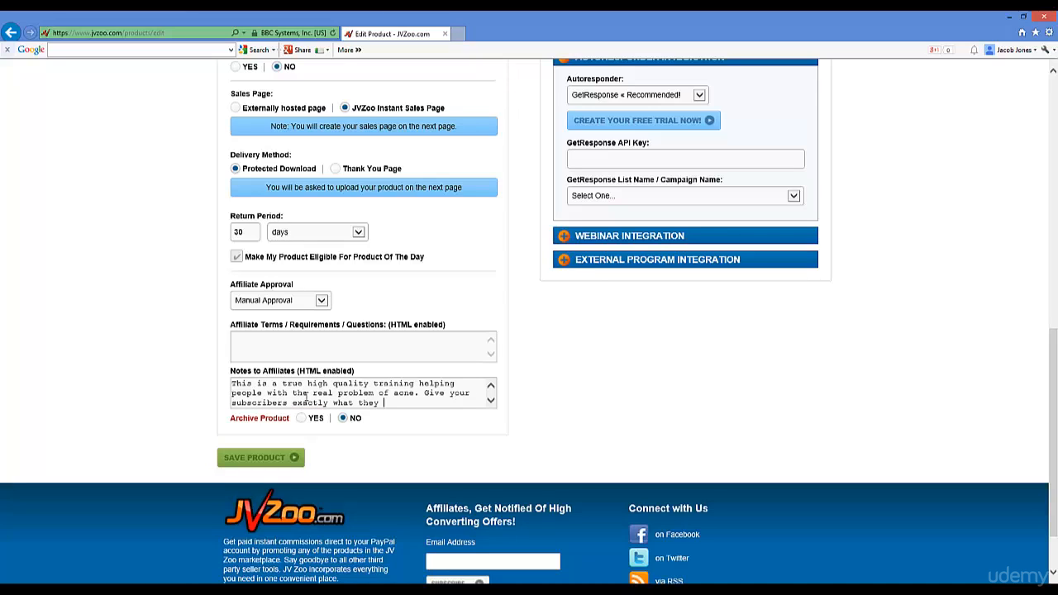
type("are looking for.")
mouse_move(342, 423)
Step: Type 'Finally cure your stubborn acne with these natural methods' as the buyer description
scroll(654, 408, "up", 15)
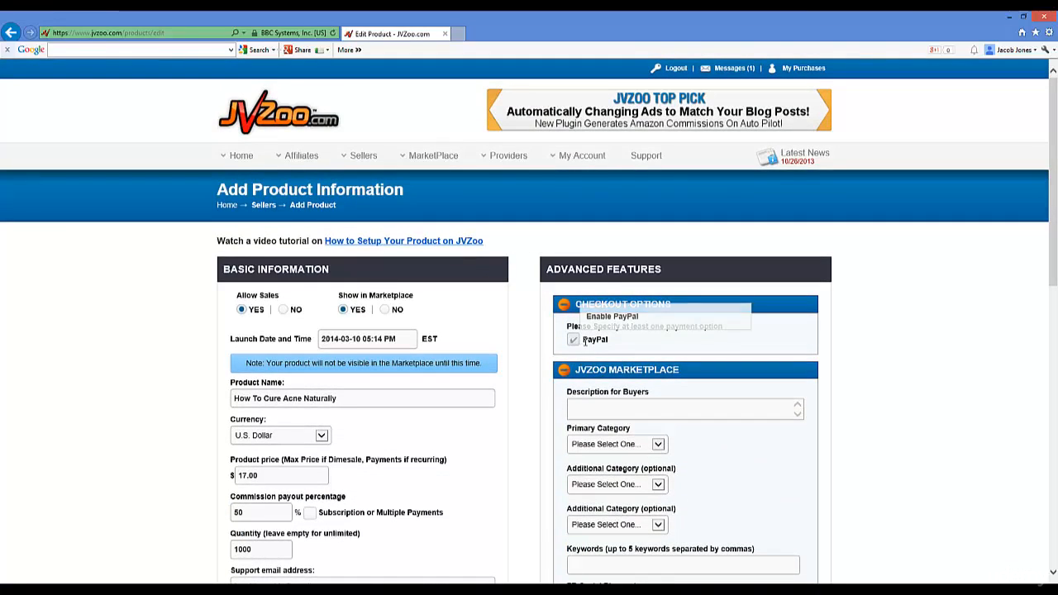
scroll(585, 342, "down", 2)
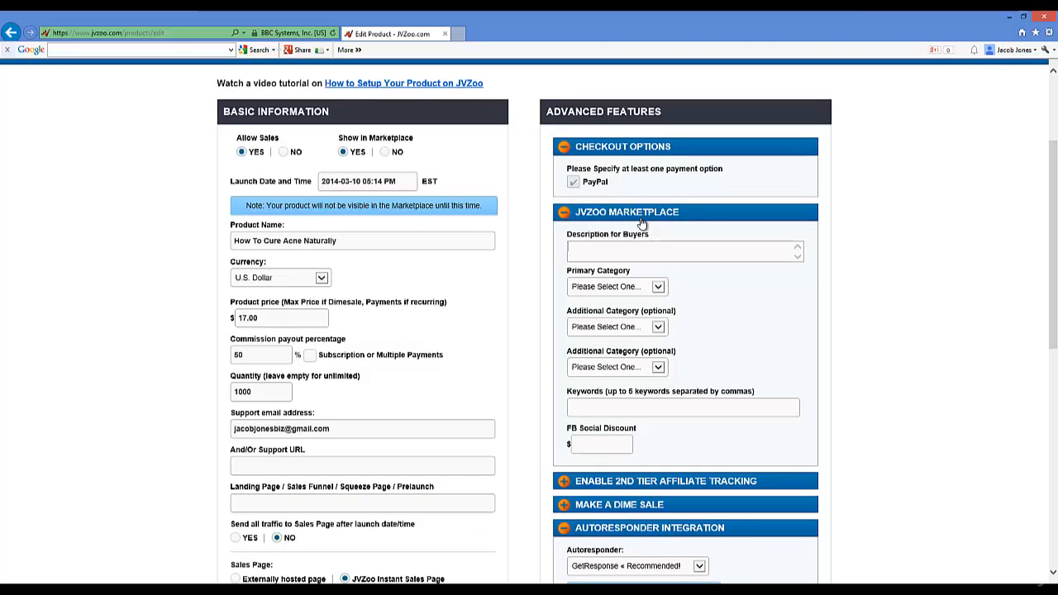
type("Fir")
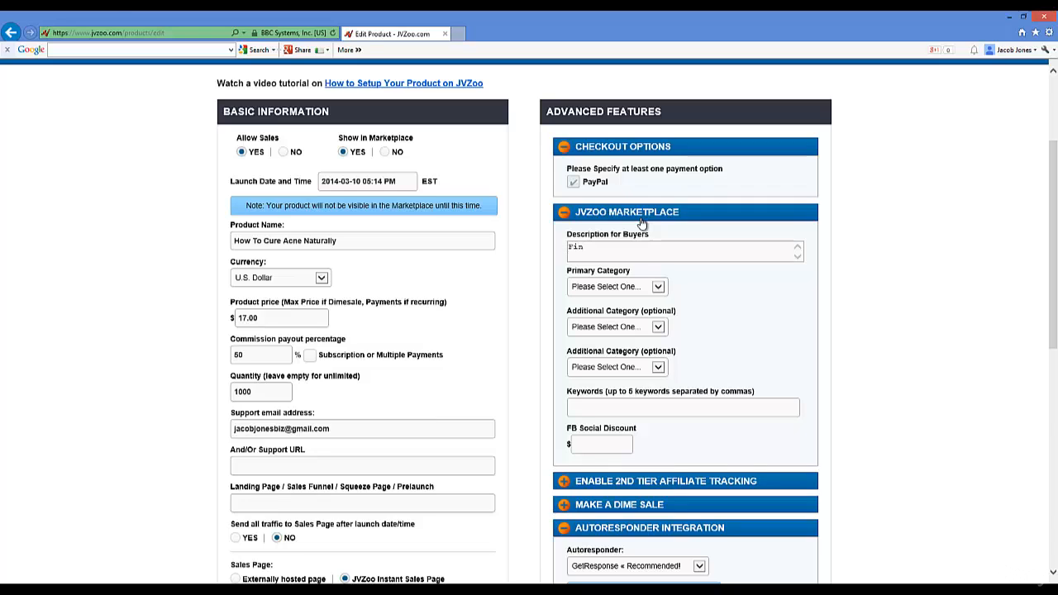
key("BackSpace")
key("BackSpace")
key("BackSpace")
type("Finl")
key("BackSpace")
type("all")
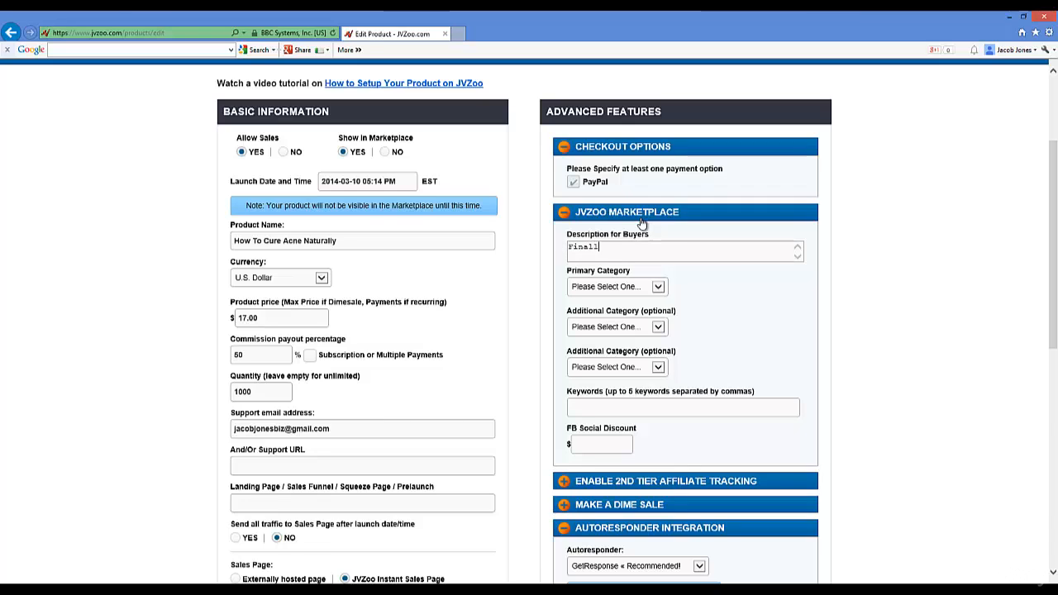
type("y cure your ")
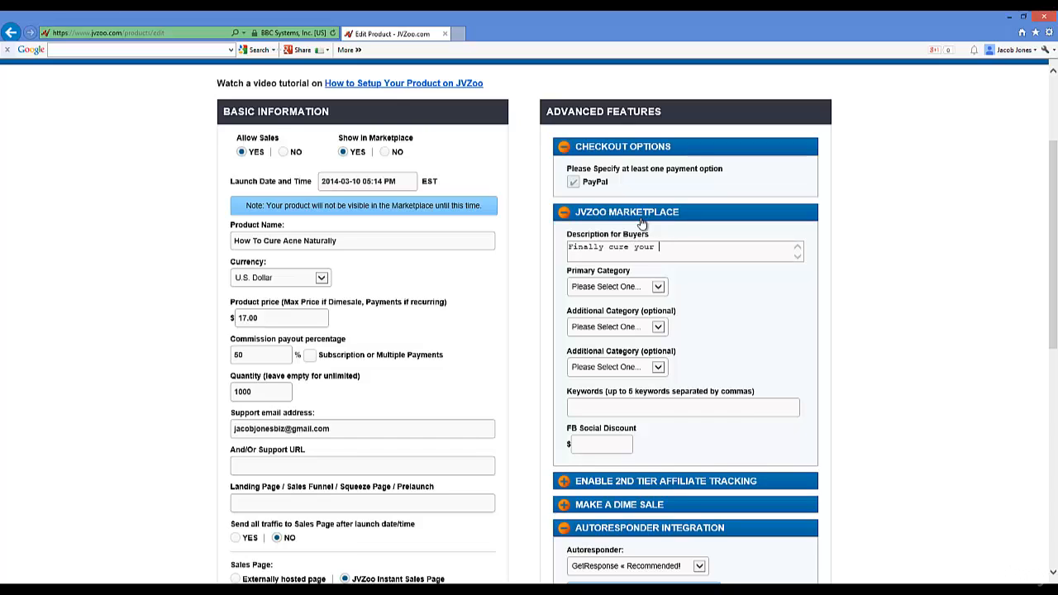
type("stubborn acnew with these natural ")
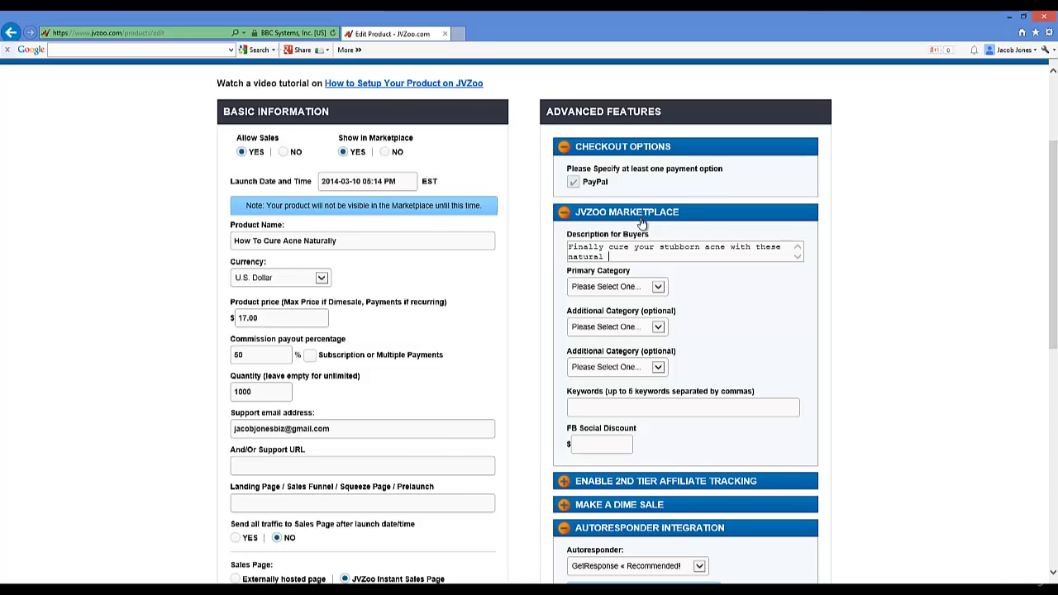
type("methods.")
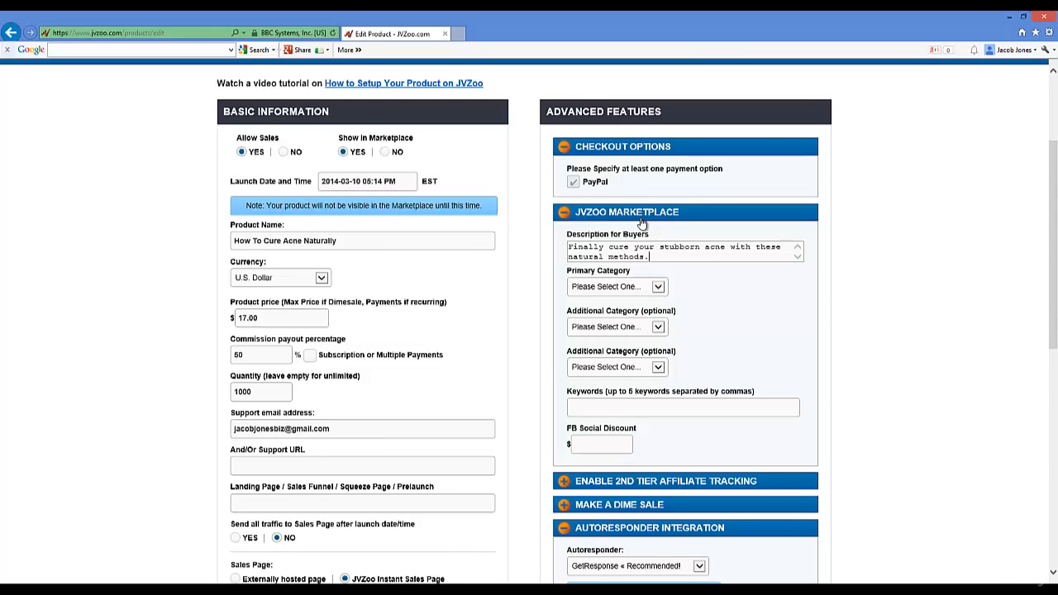
Step: Choose categories Health / Fitness > Beauty and > General, then enter keywords 'acne, natural remedies, acne cure'
left_click(661, 287)
left_click_drag(790, 316, 789, 388)
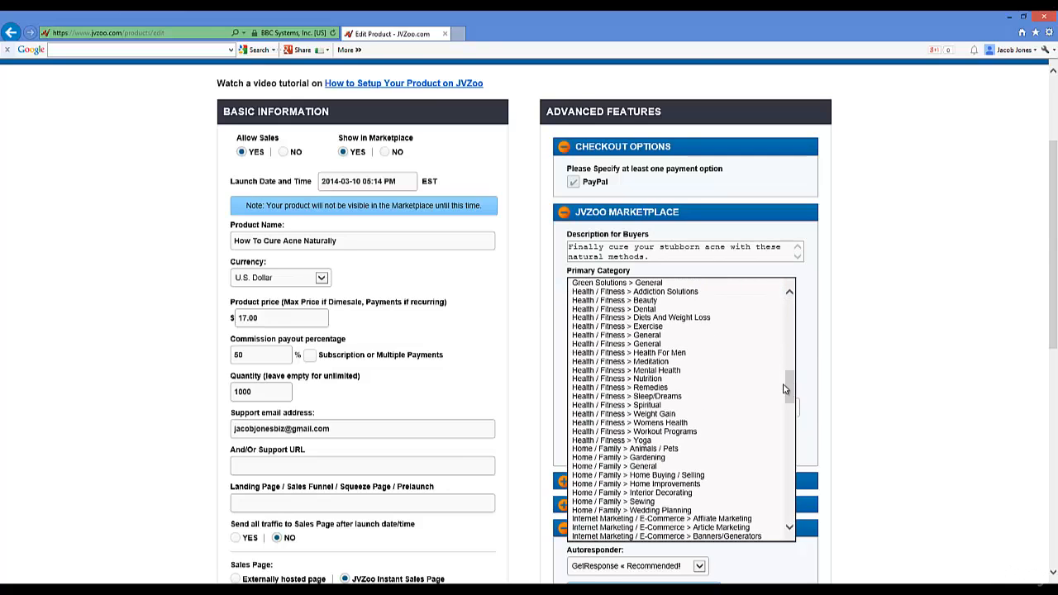
left_click(683, 301)
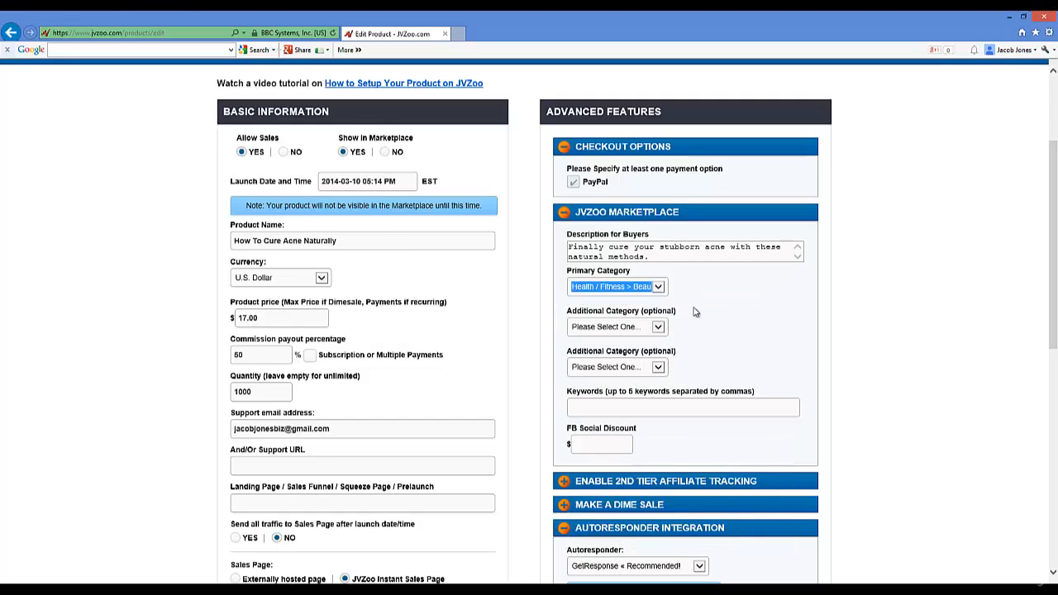
left_click(659, 289)
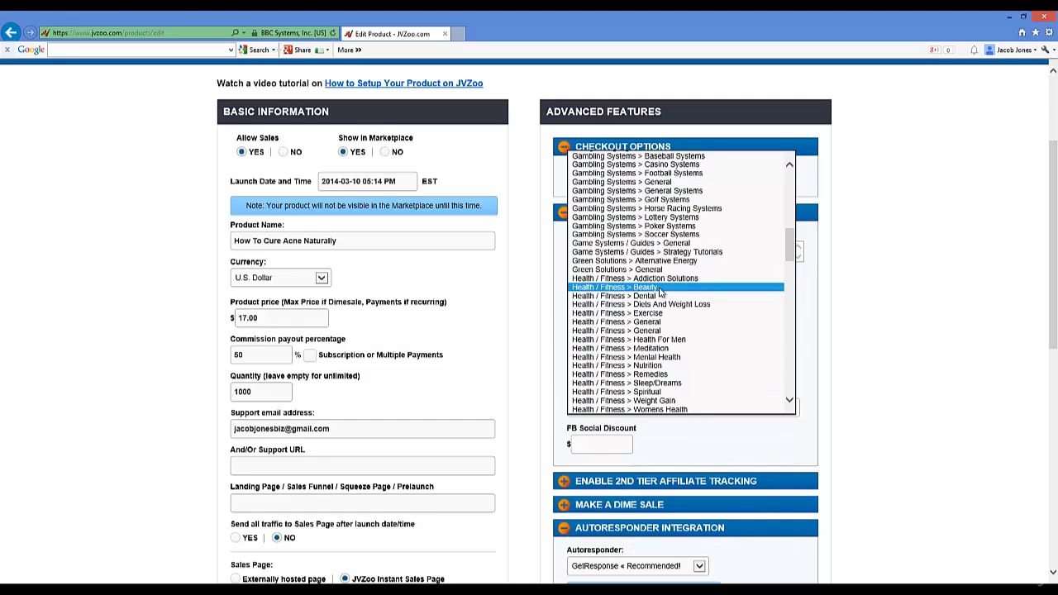
left_click(659, 289)
left_click(660, 329)
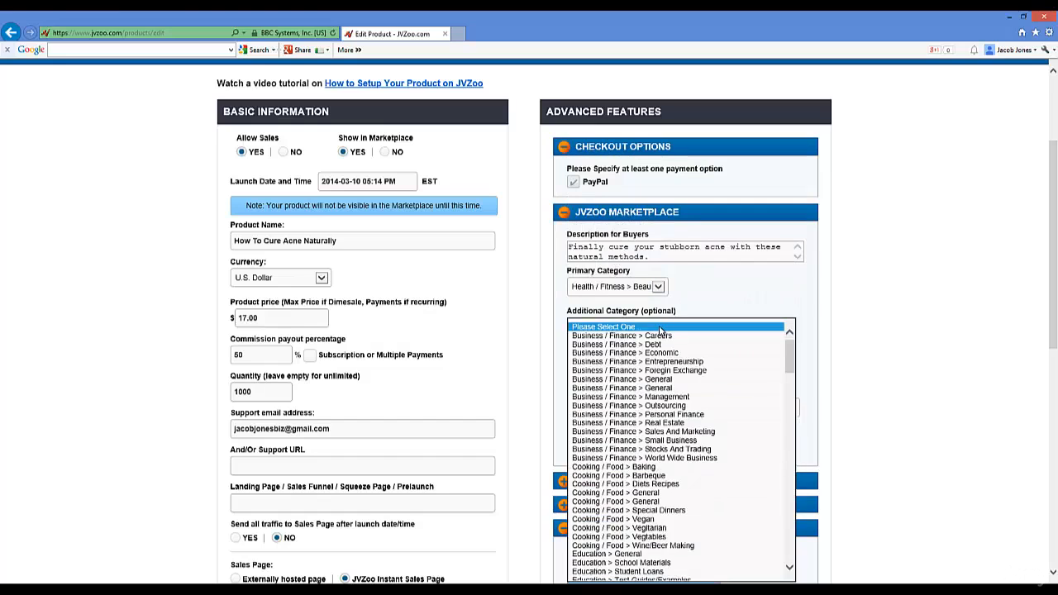
left_click_drag(790, 354, 786, 422)
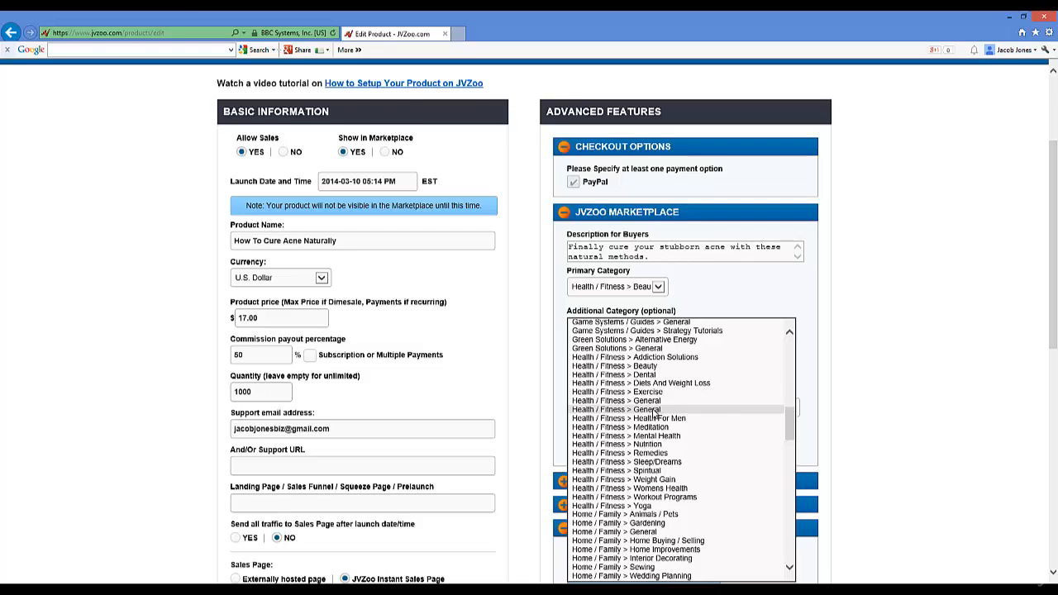
left_click(656, 410)
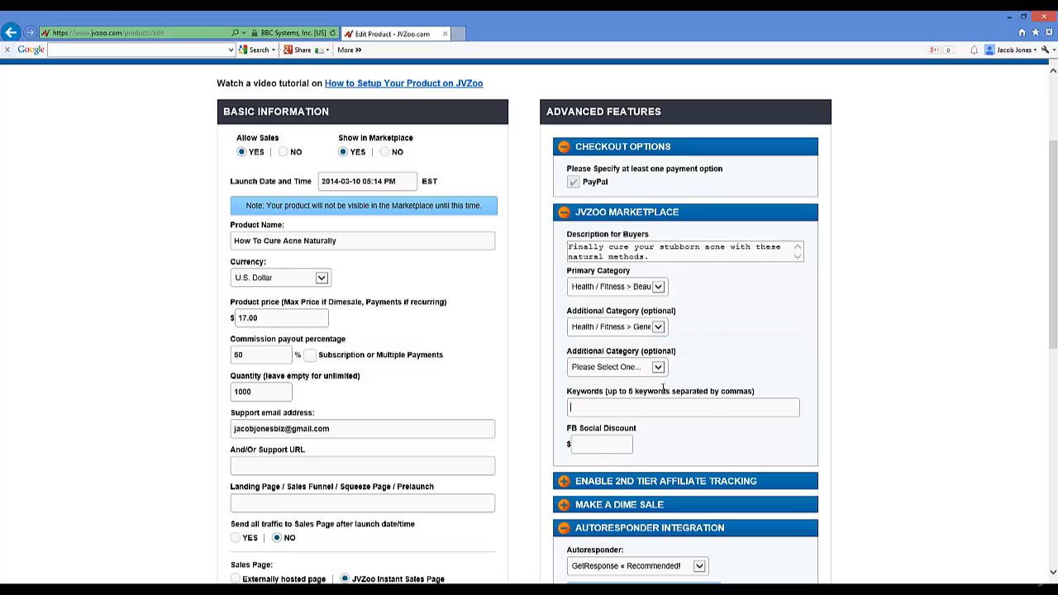
type("acne, natural re")
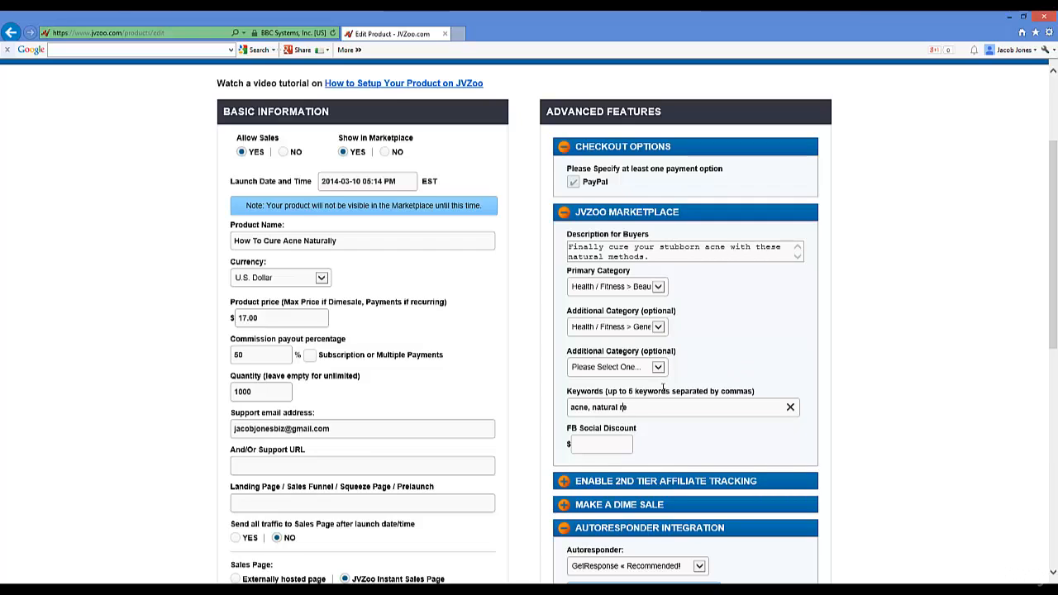
type("medies, ")
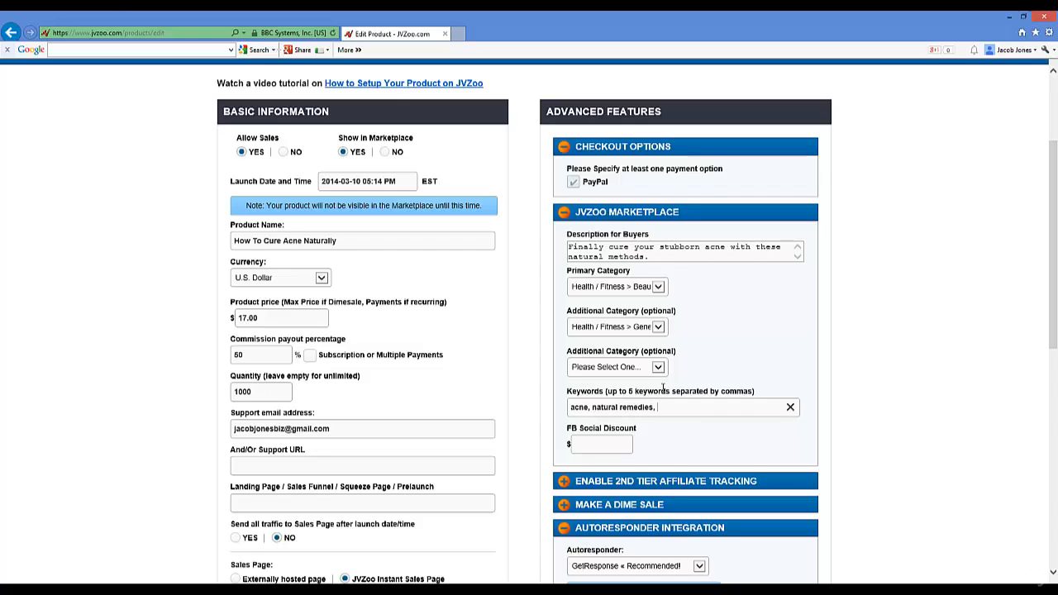
type("acne cure, ac")
type("ne ")
type("cne treatment")
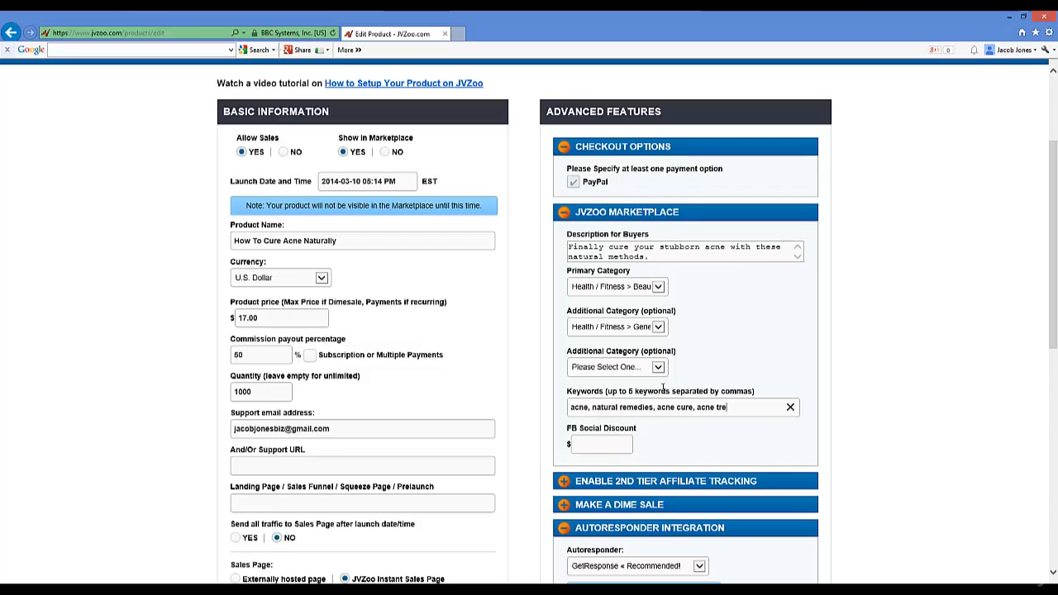
Step: Enter a $2.00 FB Social Discount and briefly expand the 2nd Tier Affiliate Tracking settings
left_click(607, 441)
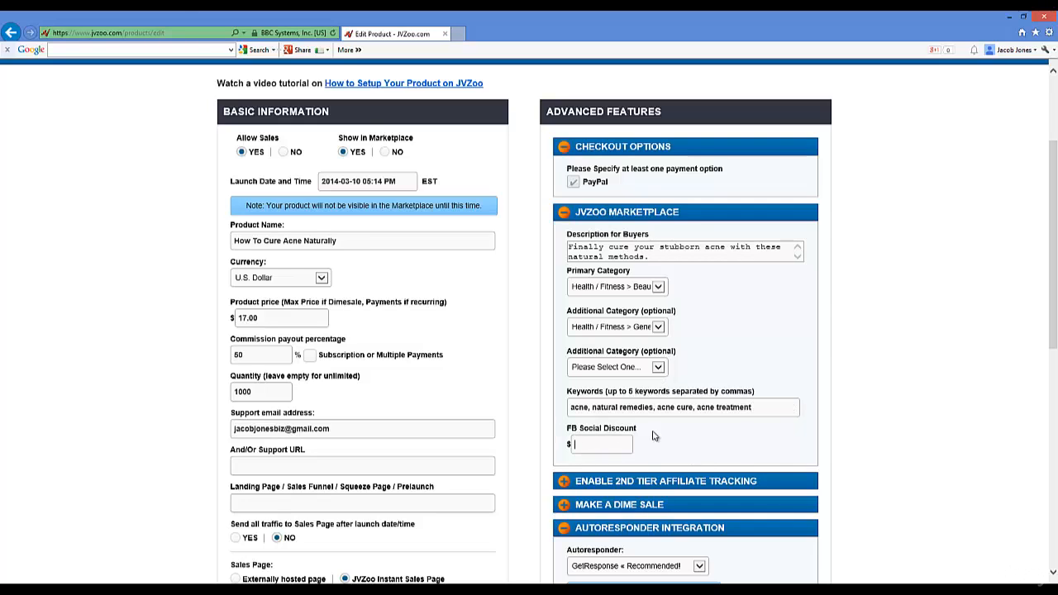
scroll(877, 368, "down", 2)
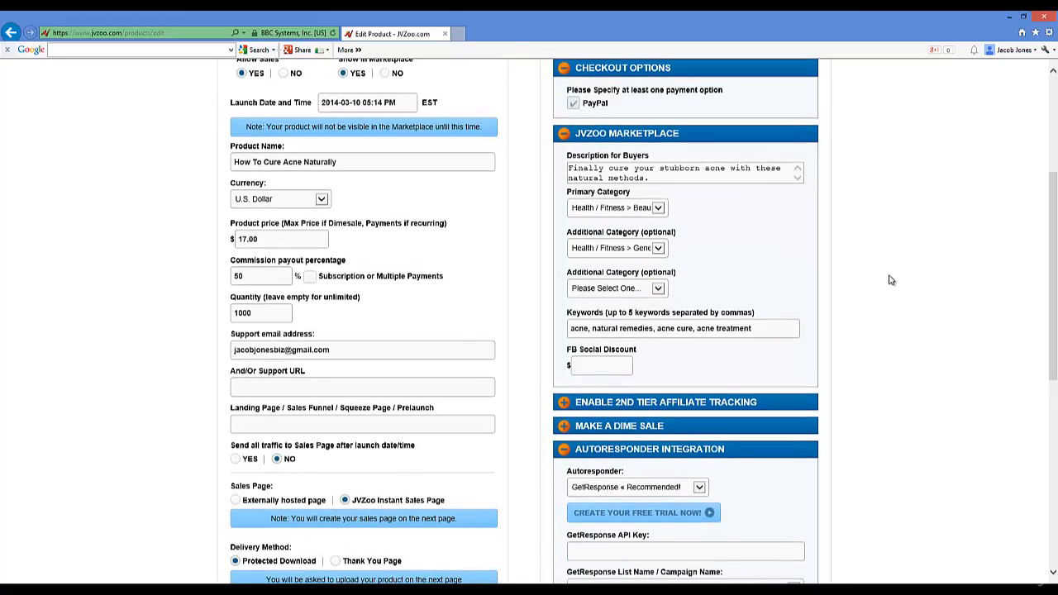
scroll(913, 284, "down", 4)
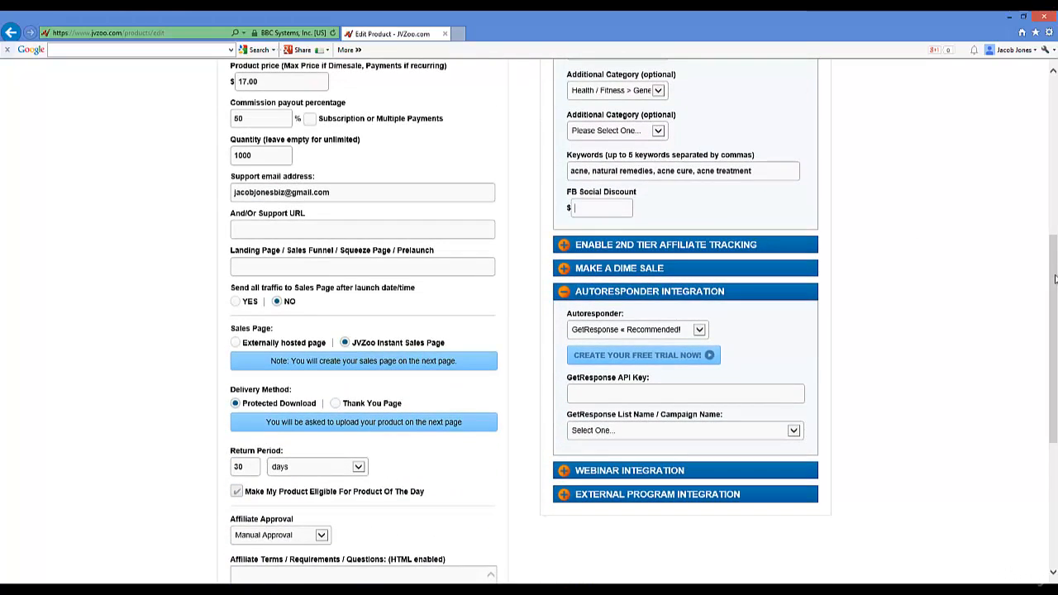
scroll(1055, 280, "up", 4)
scroll(550, 275, "down", 2)
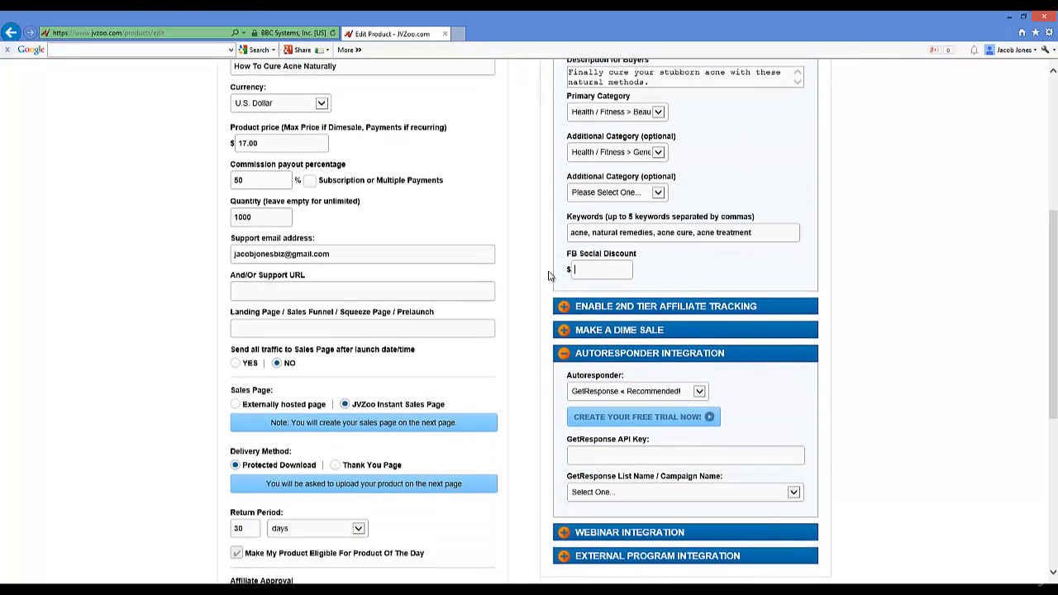
mouse_move(1054, 297)
left_mouse_down()
mouse_move(1055, 241)
mouse_move(1054, 286)
left_mouse_up()
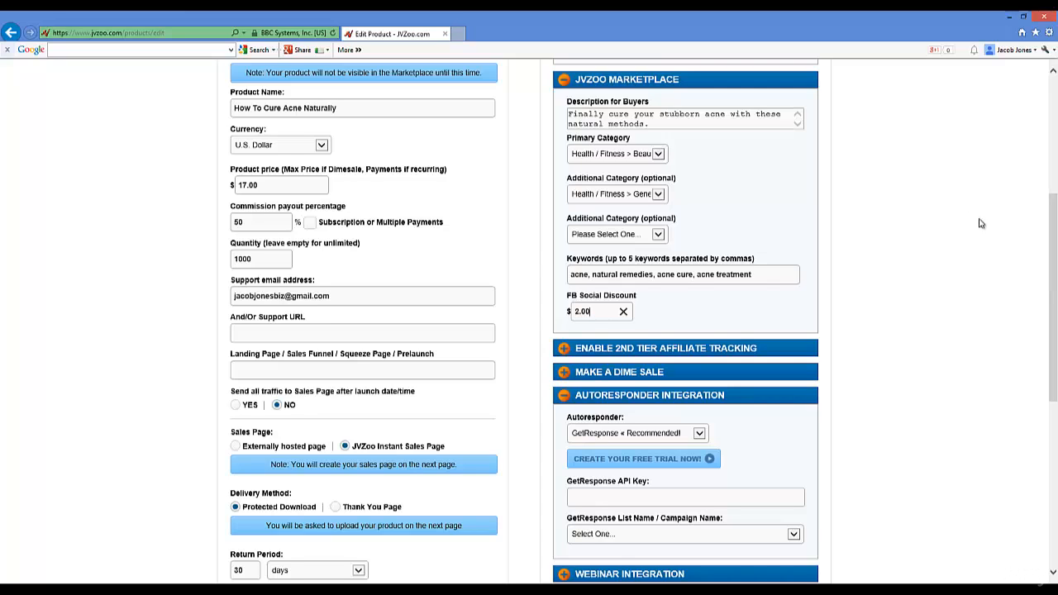
left_click(564, 348)
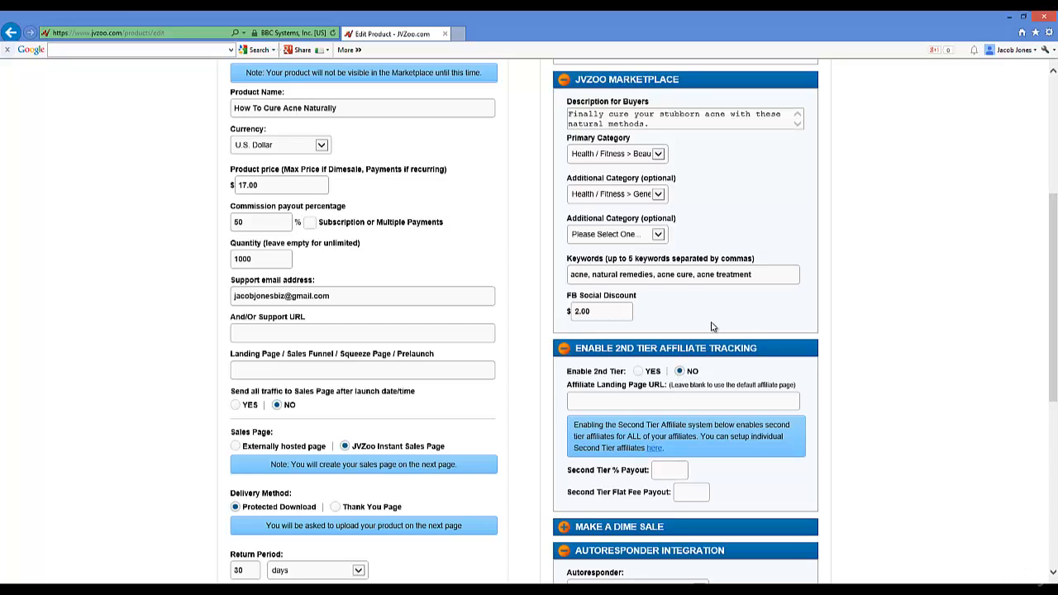
left_click(564, 350)
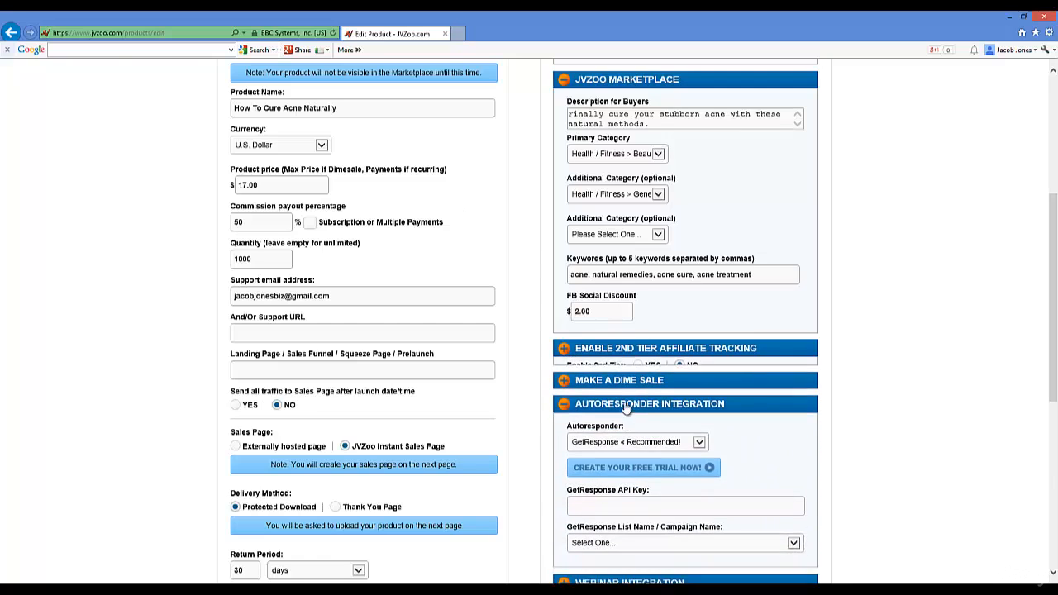
Step: Configure Make a Dime Sale with start price 9.97, increase 0.30 every 10 sales
left_click(564, 375)
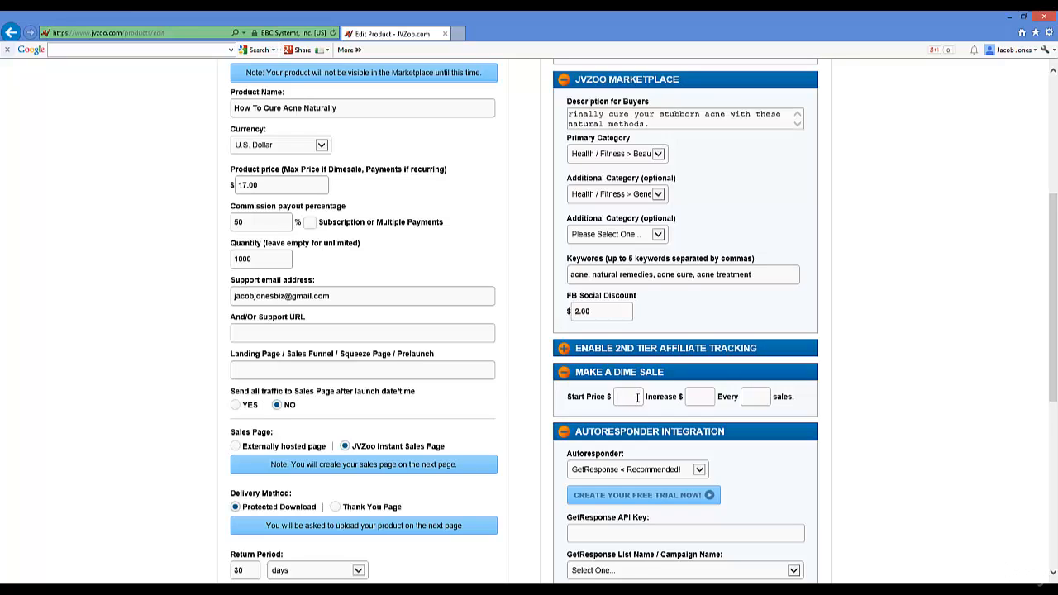
type("97")
left_click(714, 397)
type("0.10")
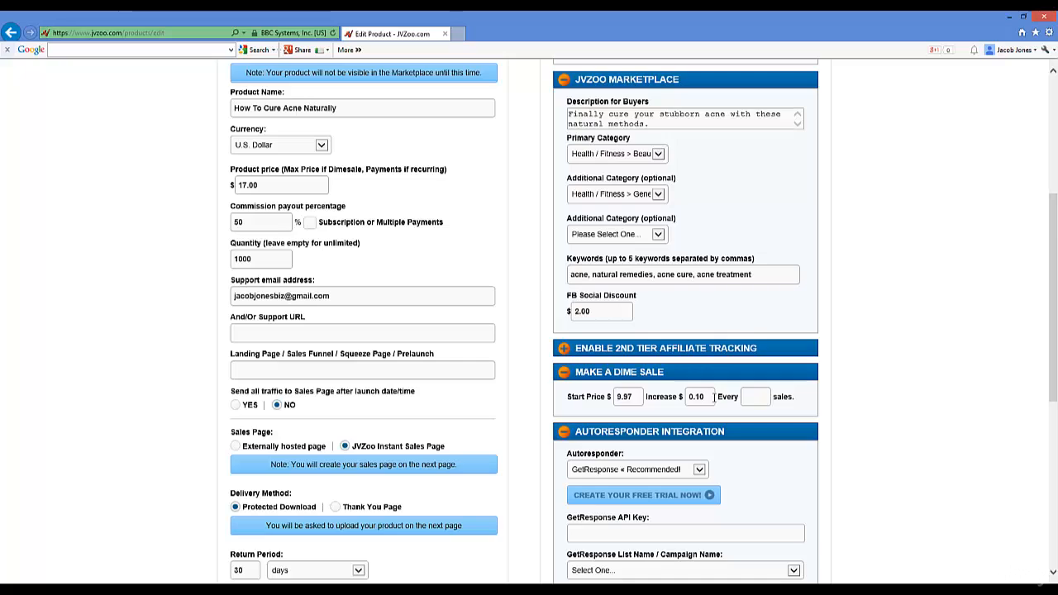
key("BackSpace")
key("Tab")
type("10")
key("BackSpace")
key("BackSpace")
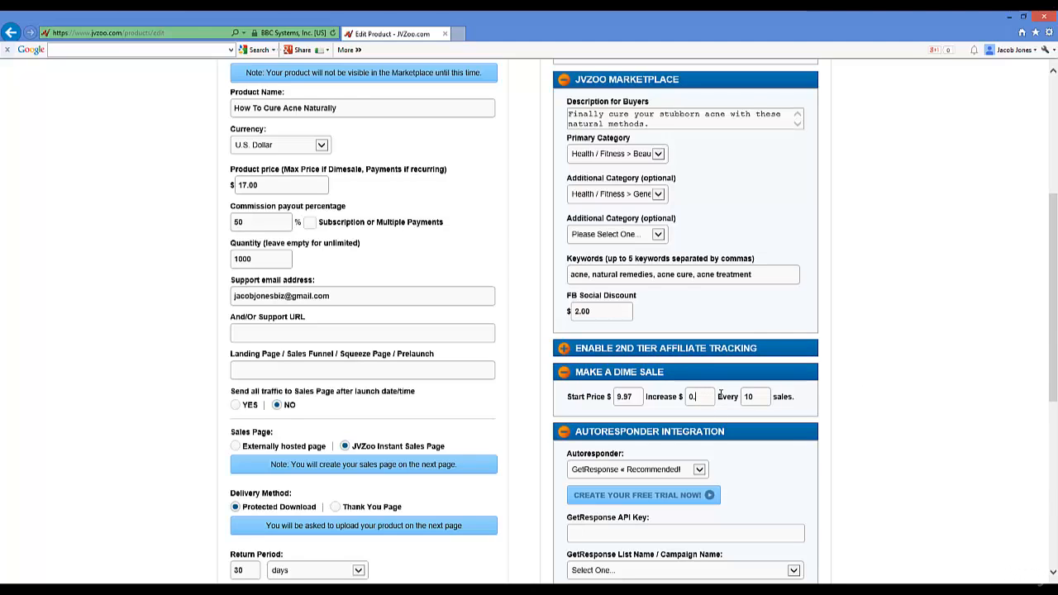
type("30")
Step: Set the Autoresponder dropdown to Select One / NONE so no autoresponder is linked
scroll(1050, 388, "down", 3)
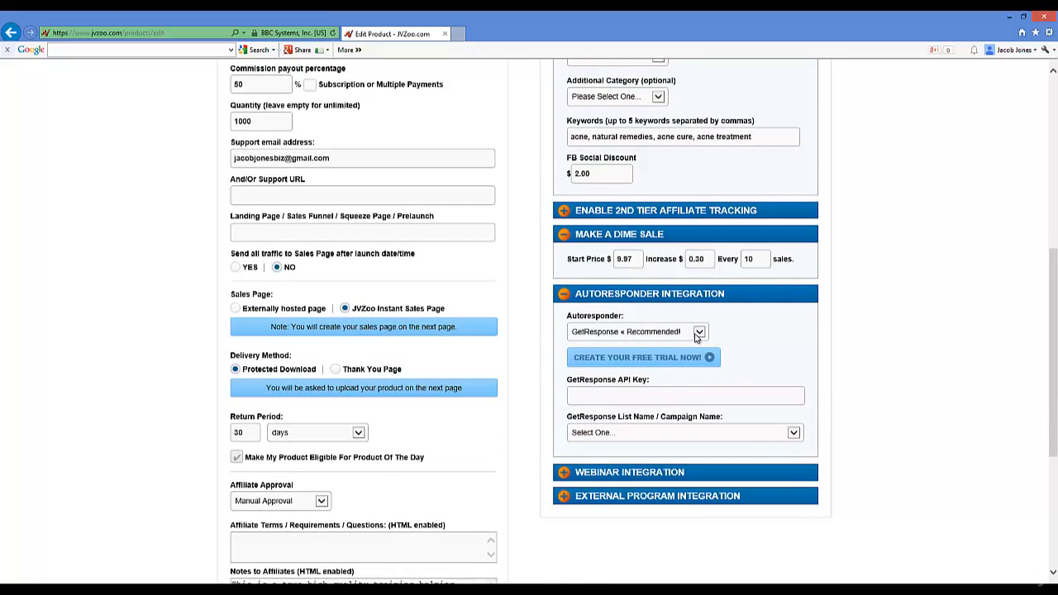
left_click(698, 334)
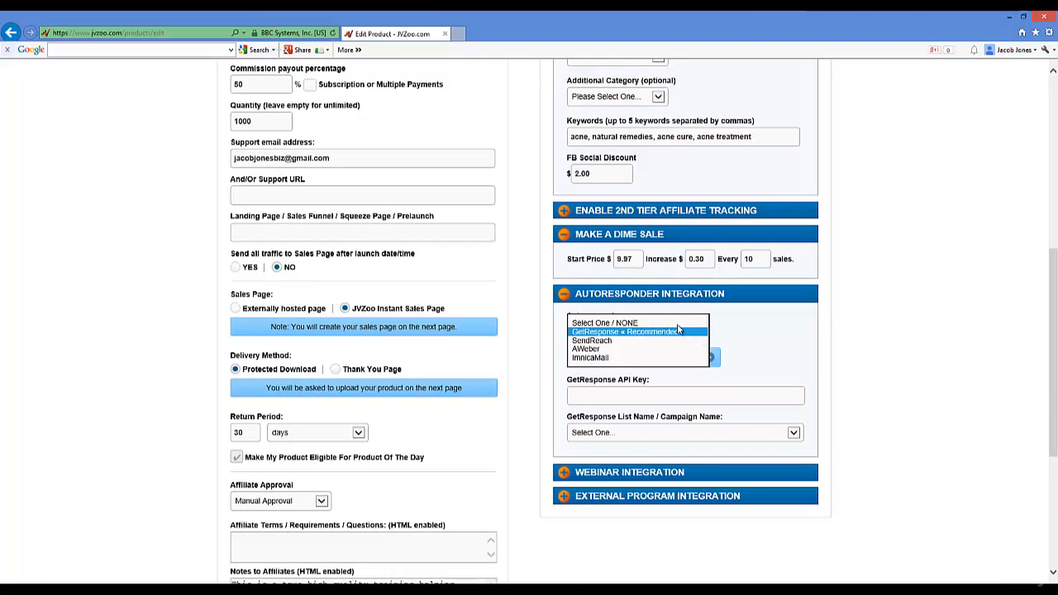
left_click(662, 323)
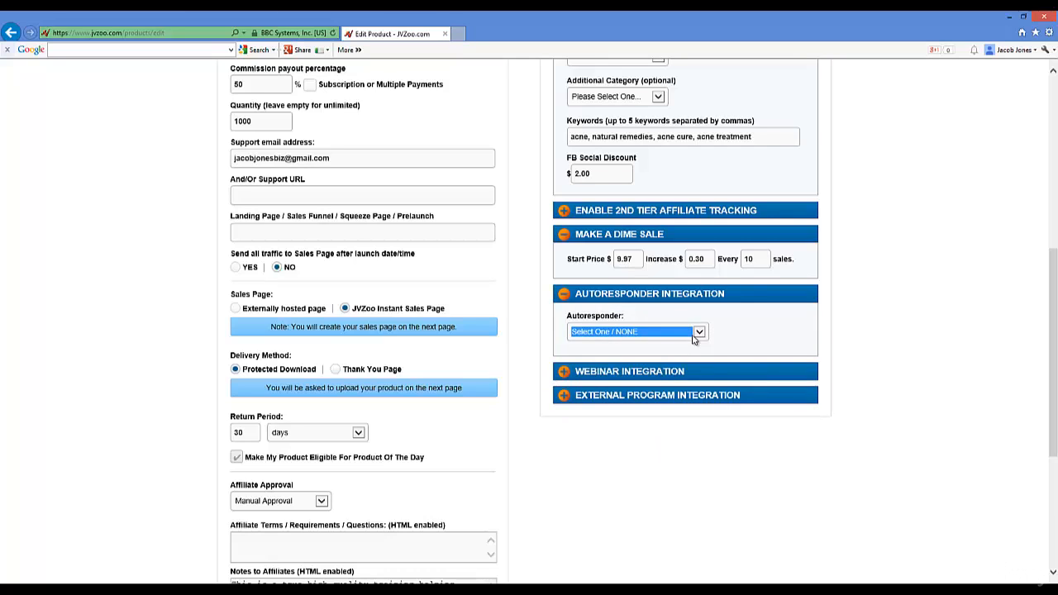
left_click(694, 335)
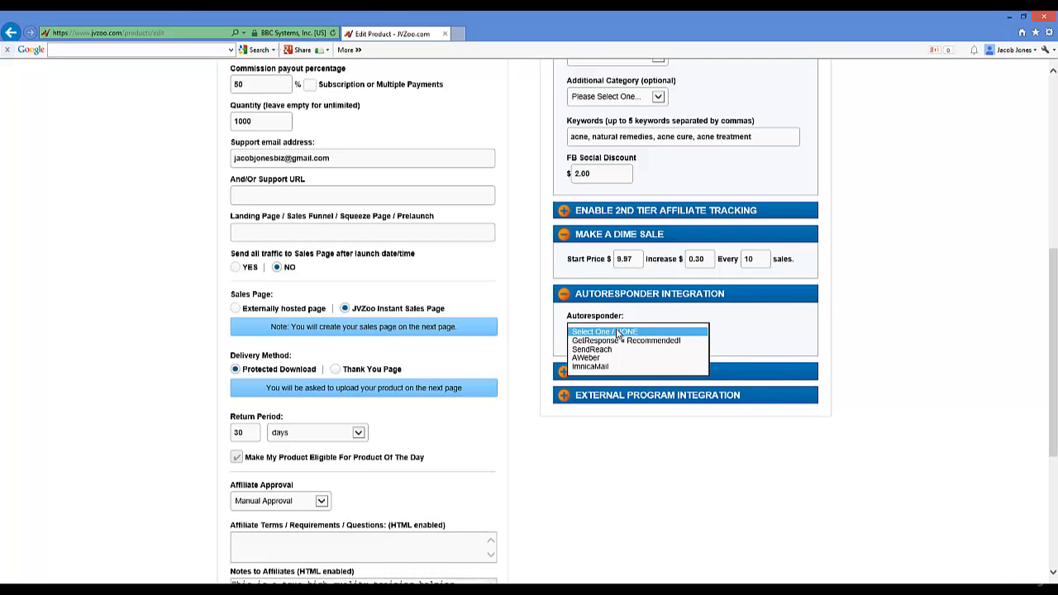
left_click(616, 333)
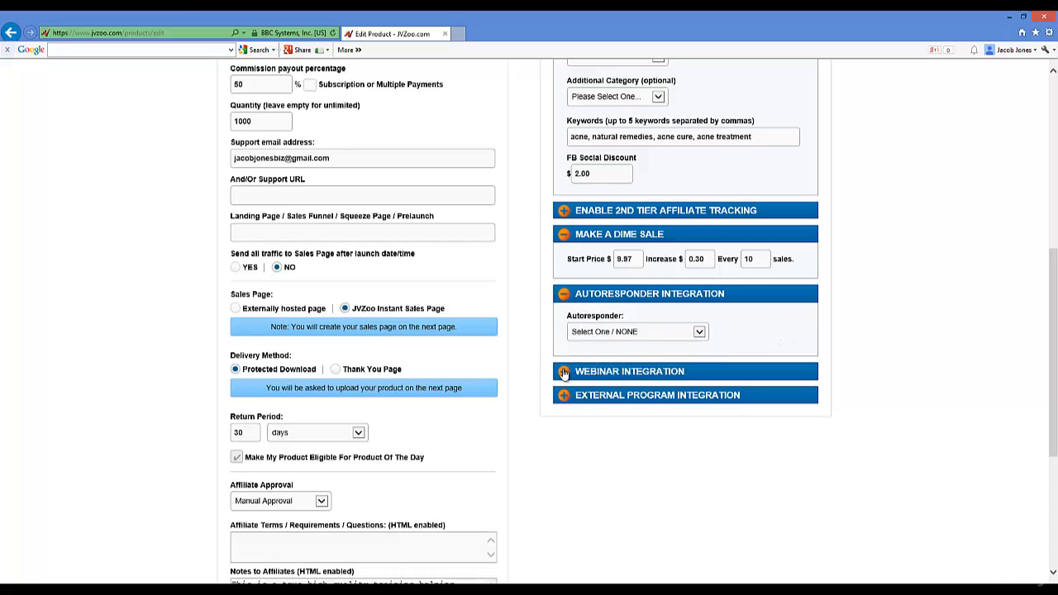
left_click(564, 373)
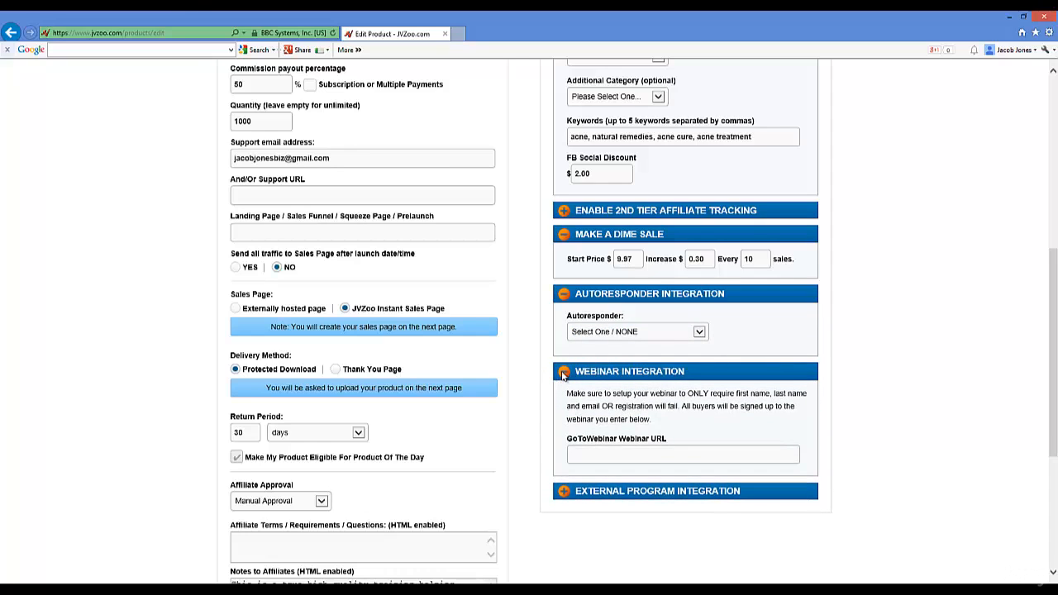
left_click(564, 373)
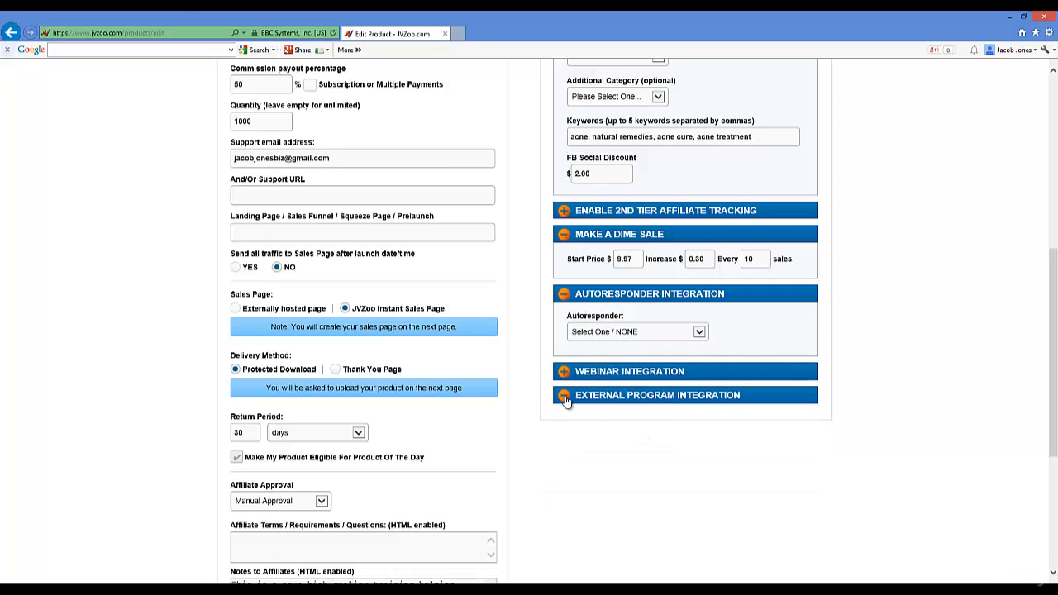
left_click(564, 397)
scroll(862, 416, "down", 2)
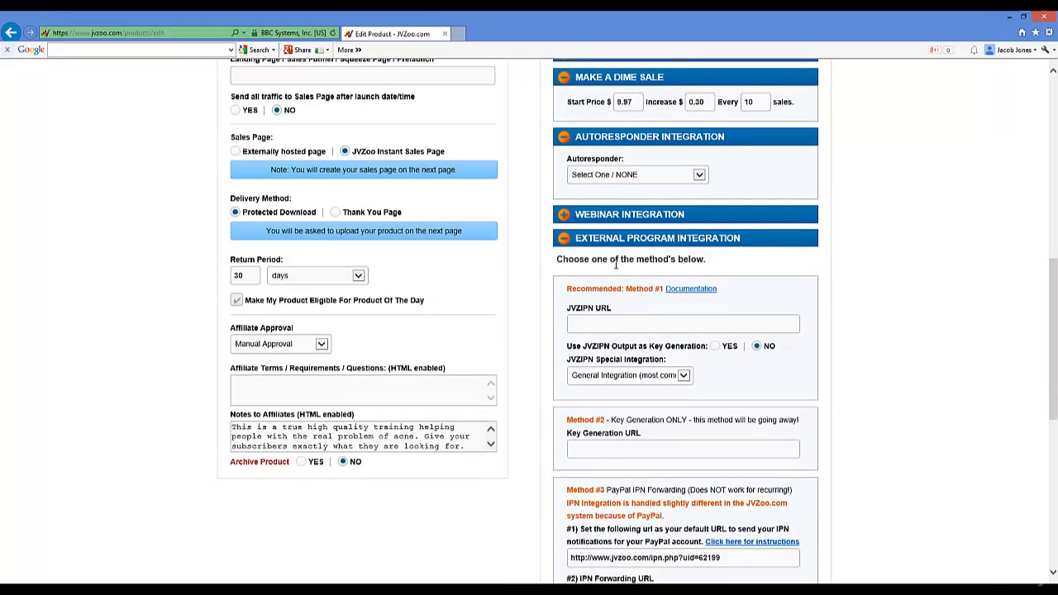
left_click(565, 239)
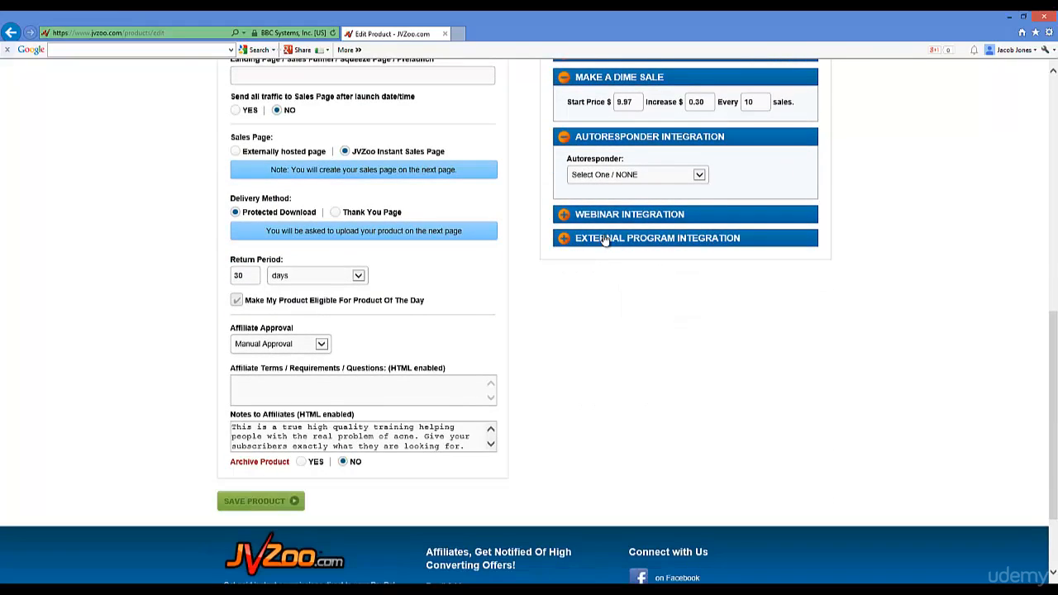
scroll(558, 335, "down", 2)
scroll(562, 337, "up", 10)
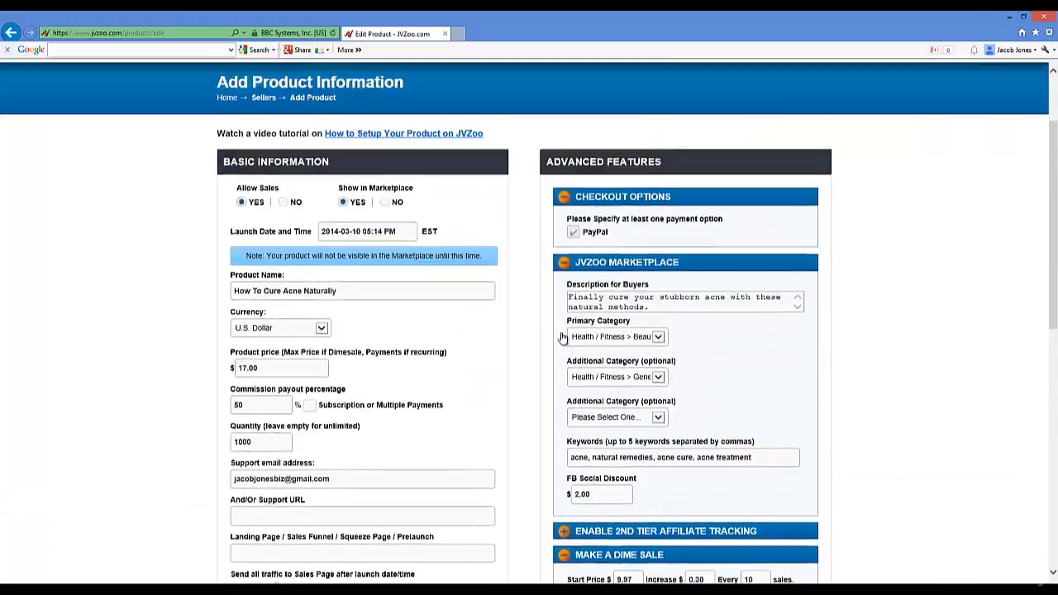
scroll(524, 278, "down", 5)
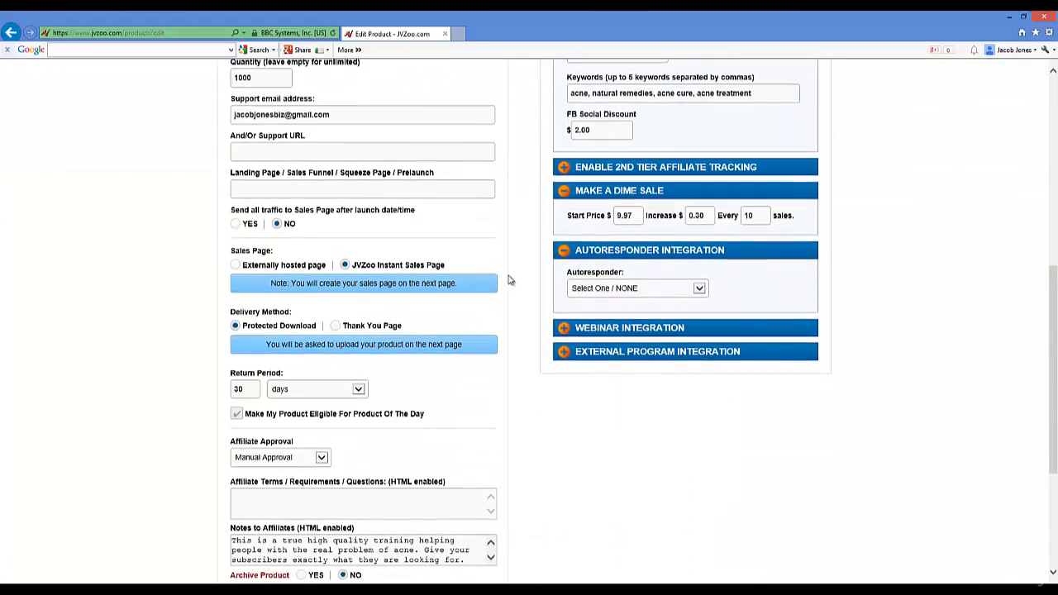
scroll(446, 283, "up", 3)
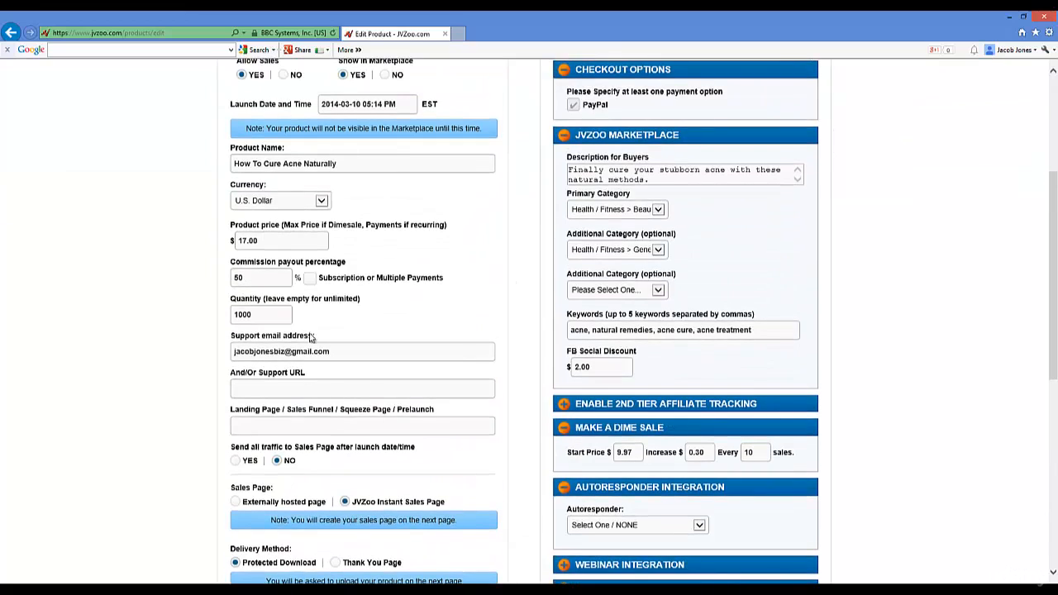
left_click(277, 353)
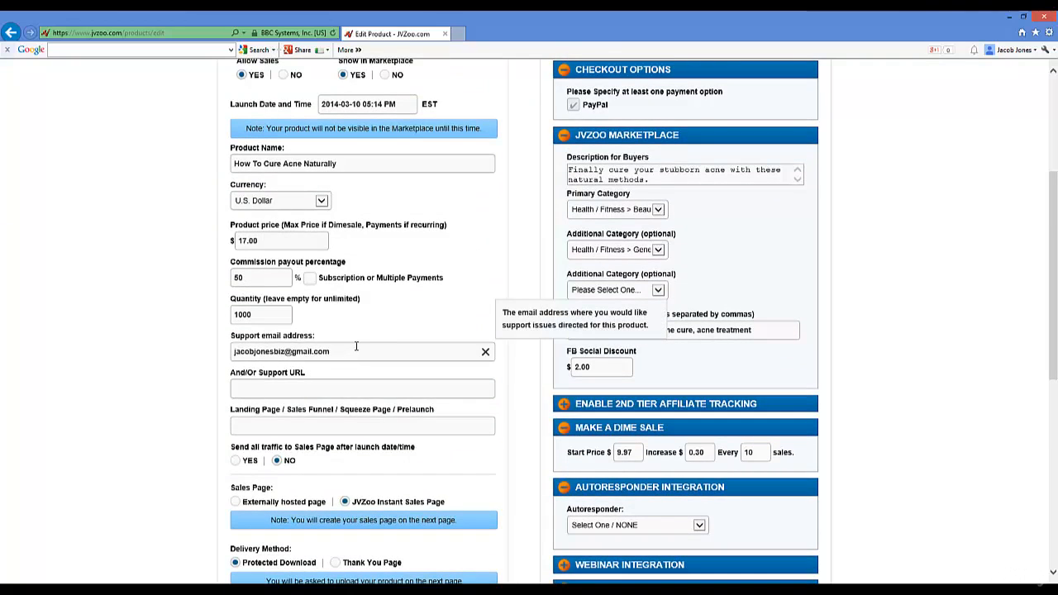
scroll(661, 231, "down", 2)
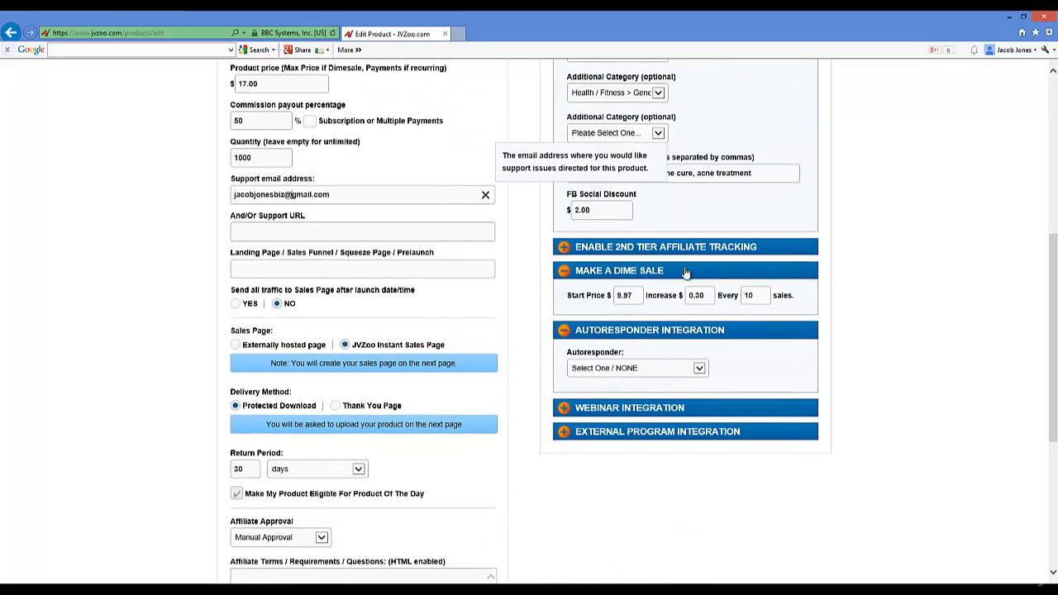
left_click(639, 295)
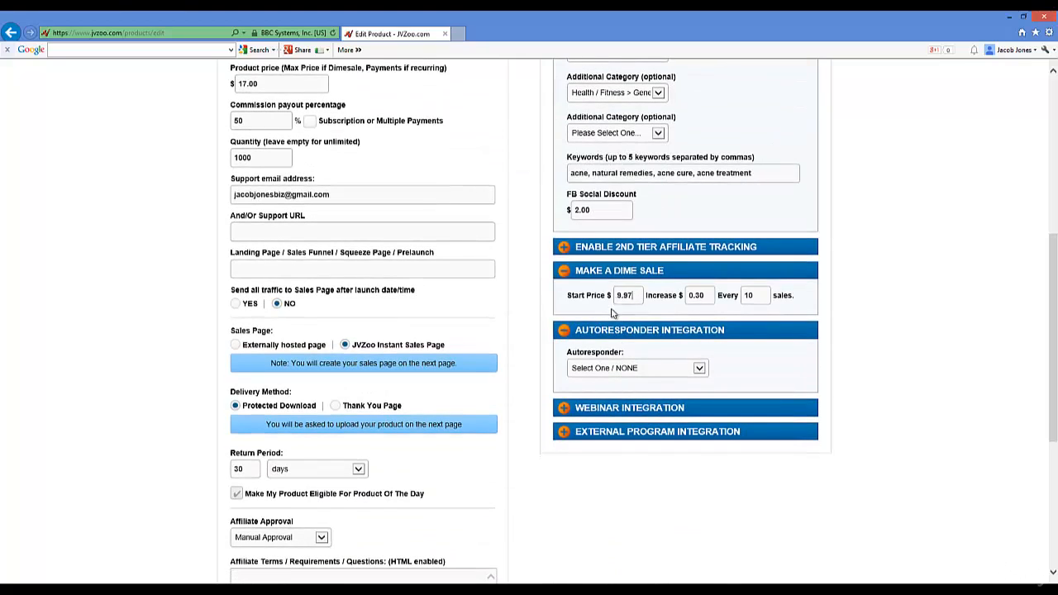
scroll(301, 168, "up", 3)
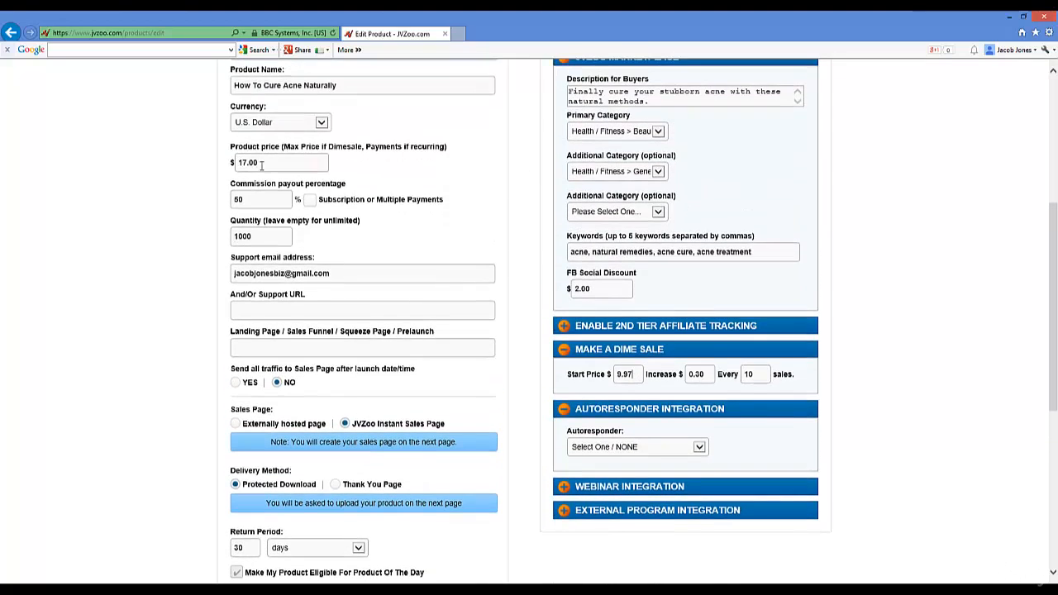
scroll(480, 290, "down", 3)
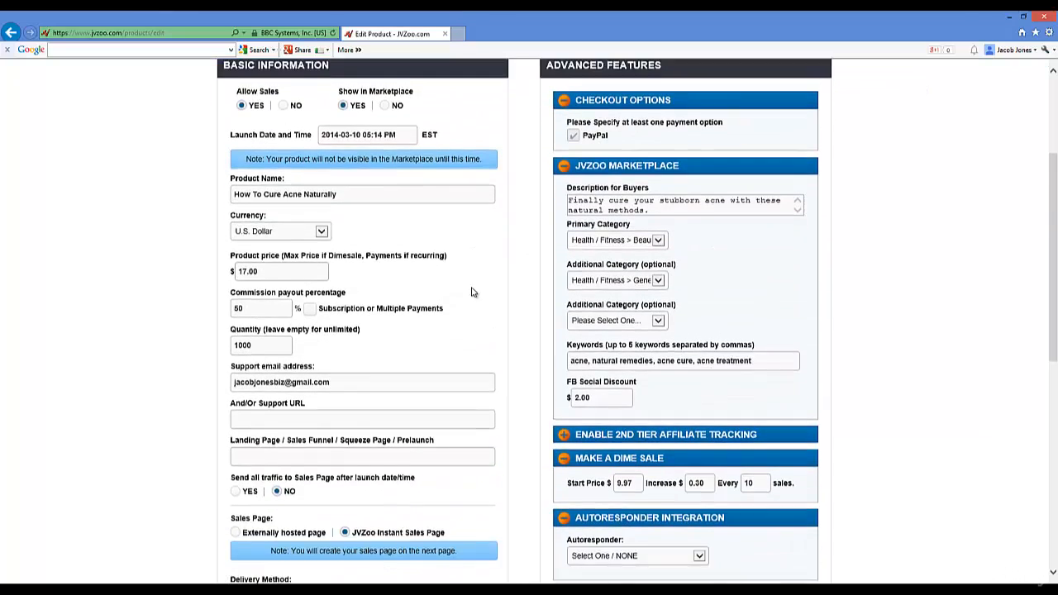
scroll(606, 149, "up", 3)
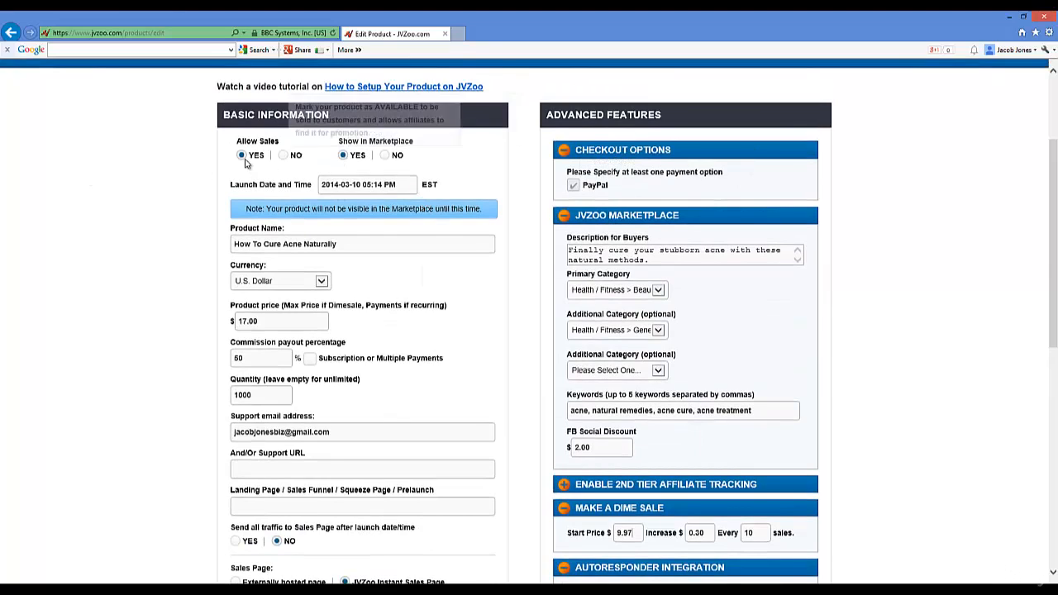
scroll(185, 220, "down", 3)
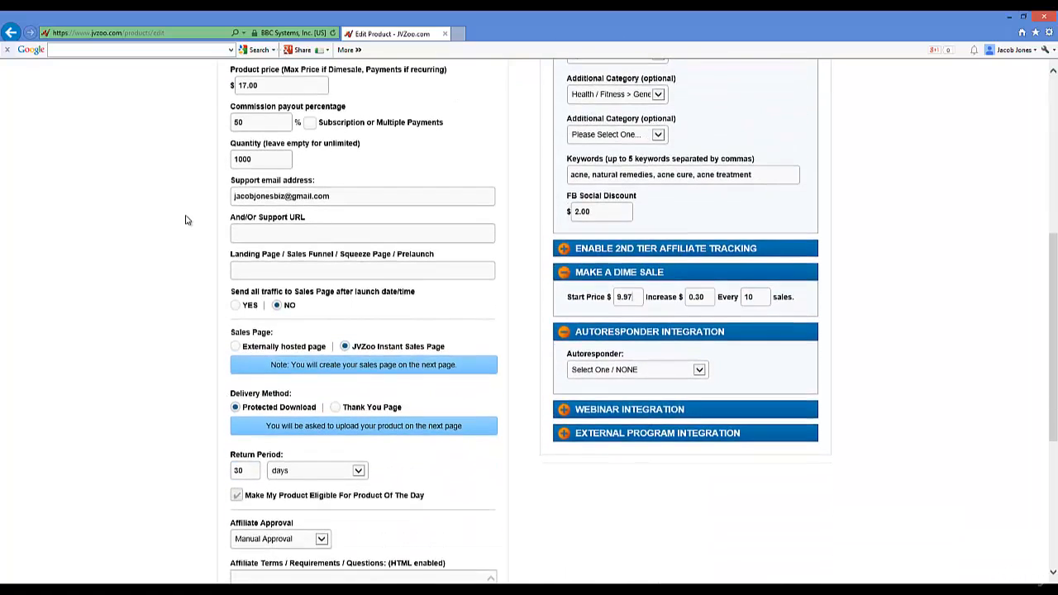
scroll(187, 220, "down", 2)
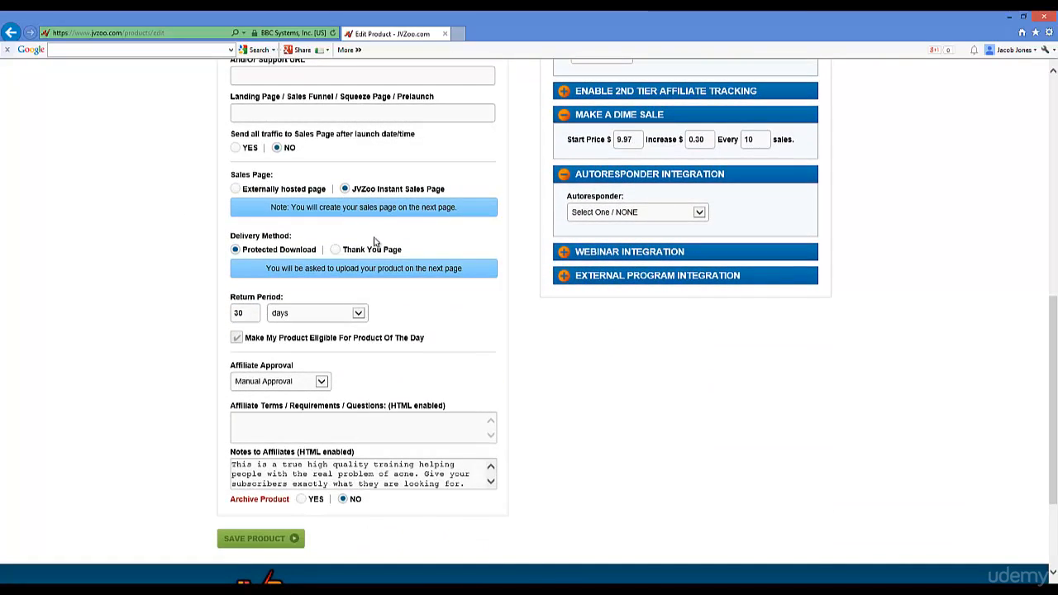
mouse_move(348, 191)
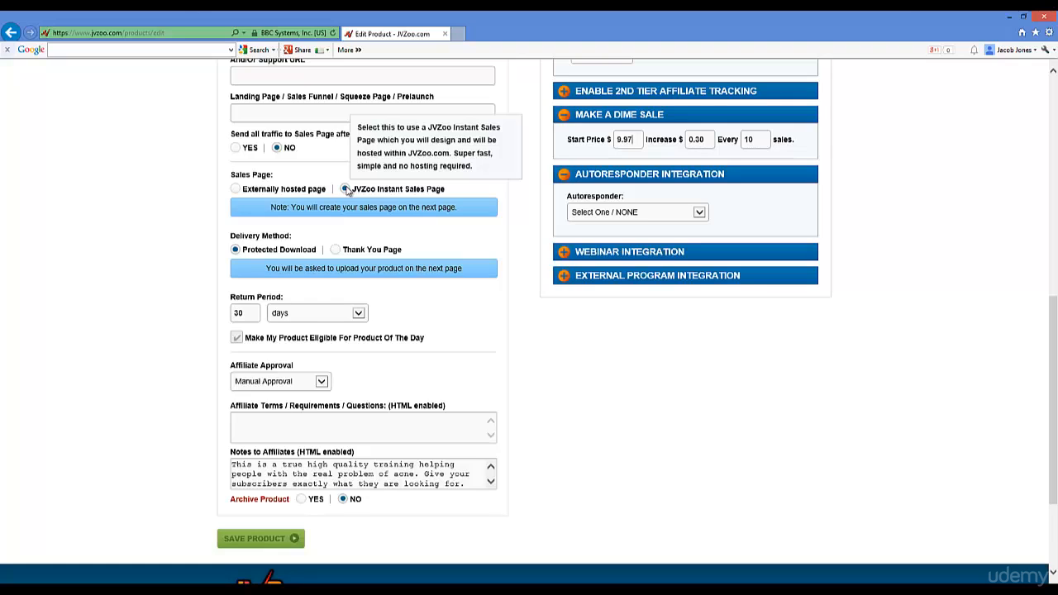
left_click(346, 189)
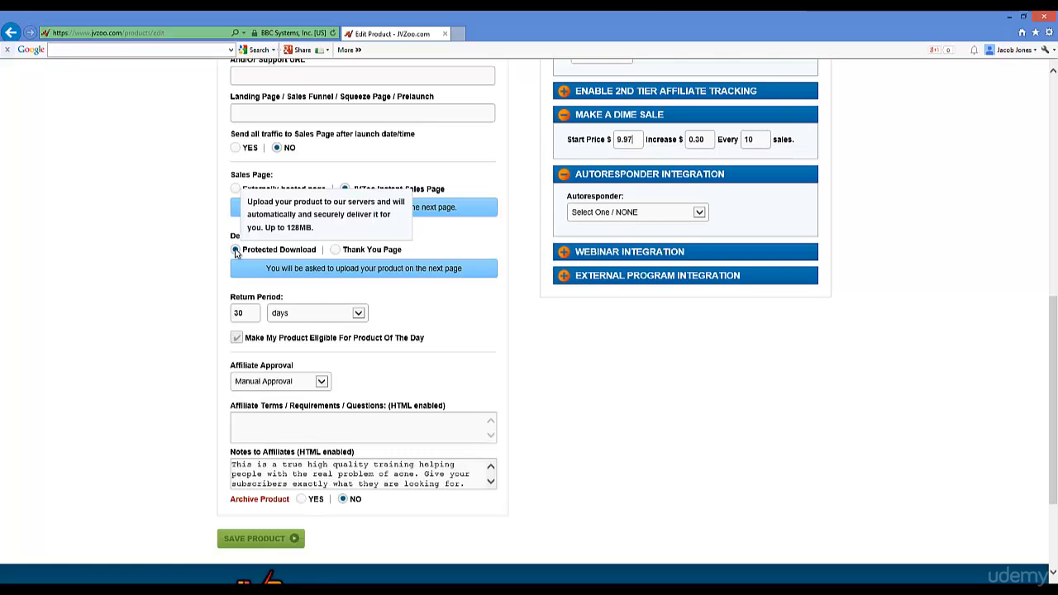
scroll(208, 260, "down", 3)
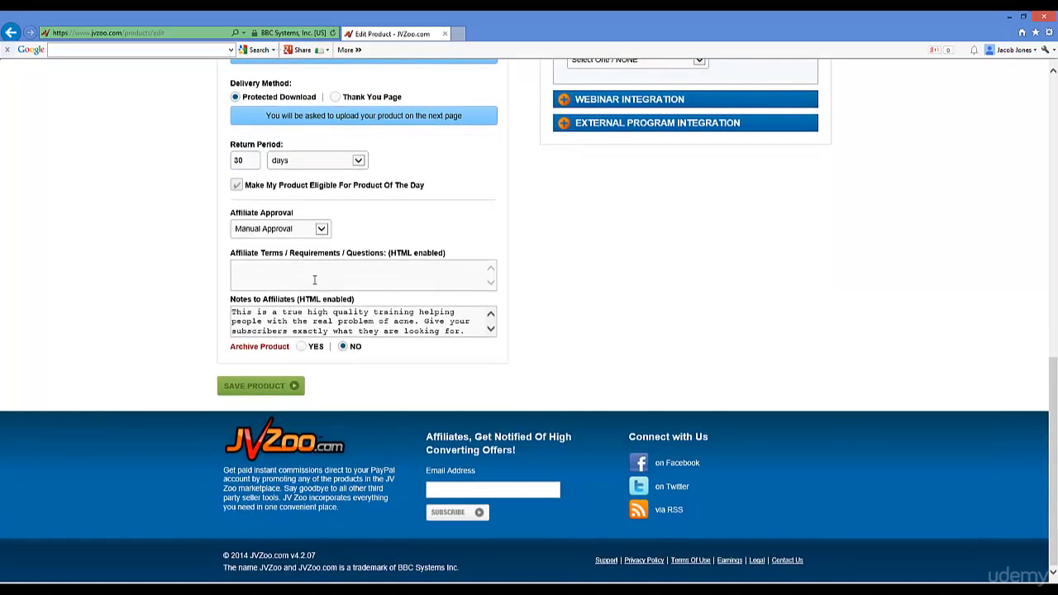
left_click(267, 273)
Step: Save the How To Cure Acne Naturally product and review its not-for-sale status on the dashboard
left_click(281, 385)
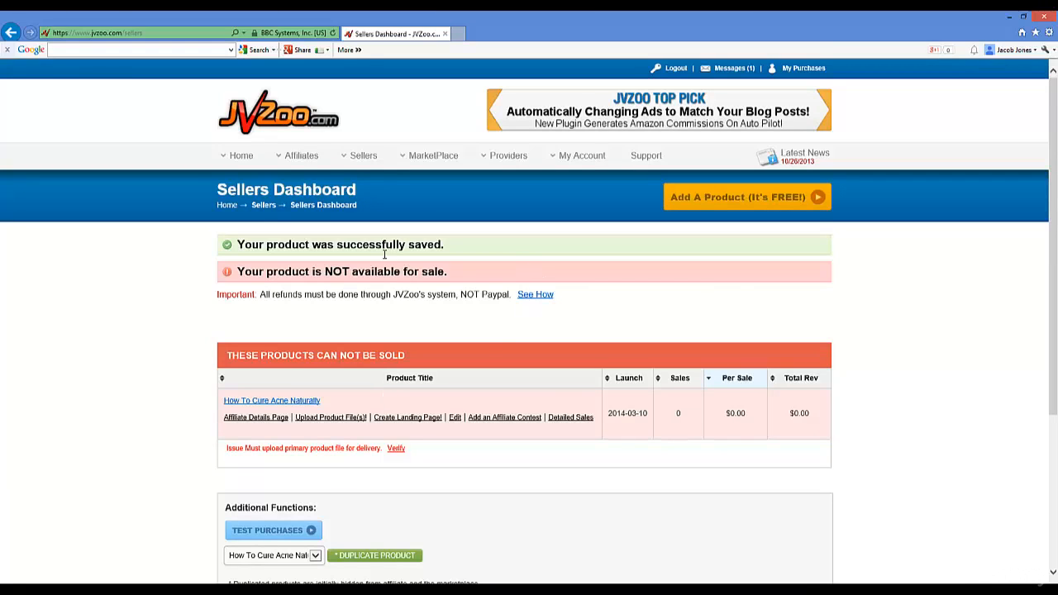
scroll(417, 301, "down", 1)
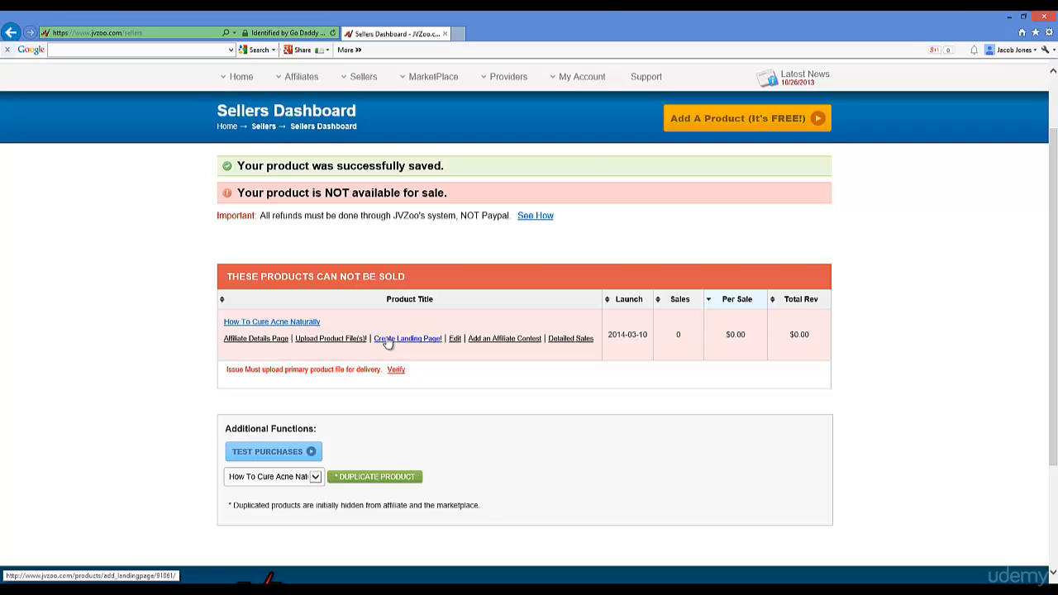
Step: Open the Upload Product File(s) page for How To Cure Acne Naturally from the Sellers Dashboard
left_click(326, 344)
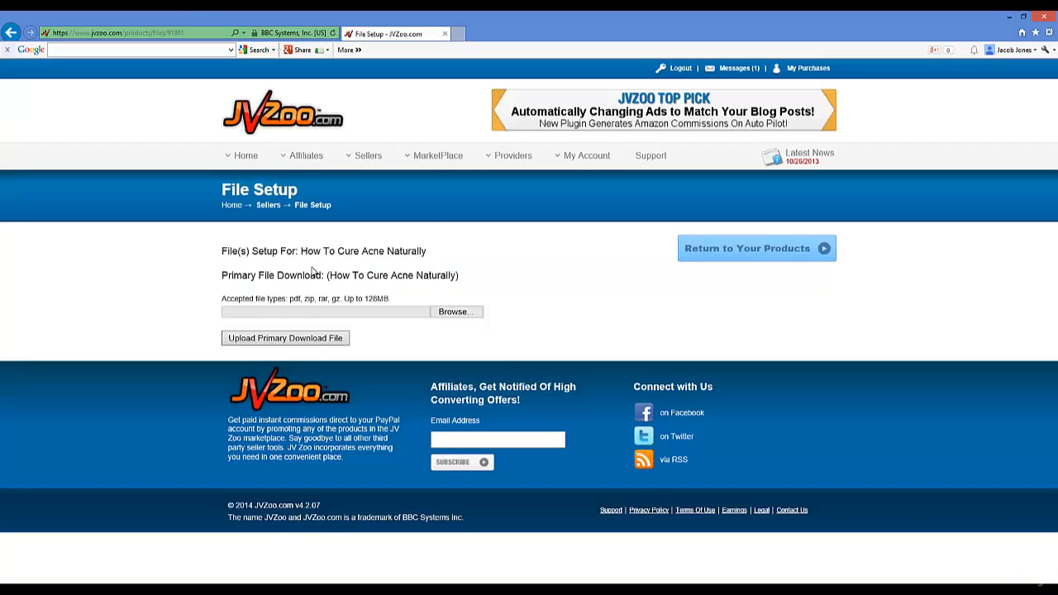
left_click(370, 181)
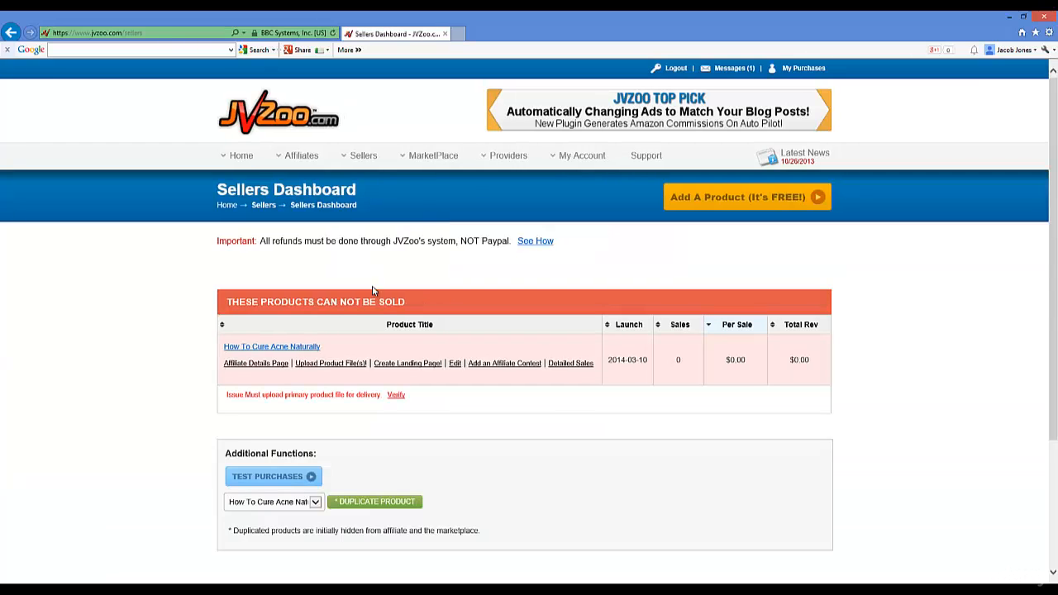
left_click(329, 364)
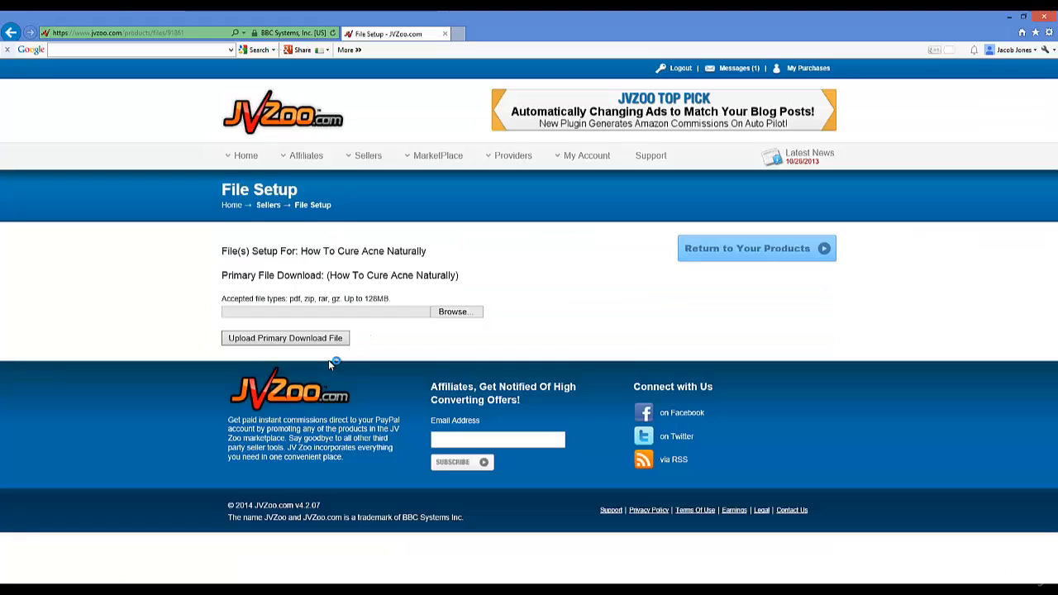
Step: Choose naturalacnecureproduct.zip from the No Cost Income Stream 2.0 Examples folder as the primary download
left_click(463, 311)
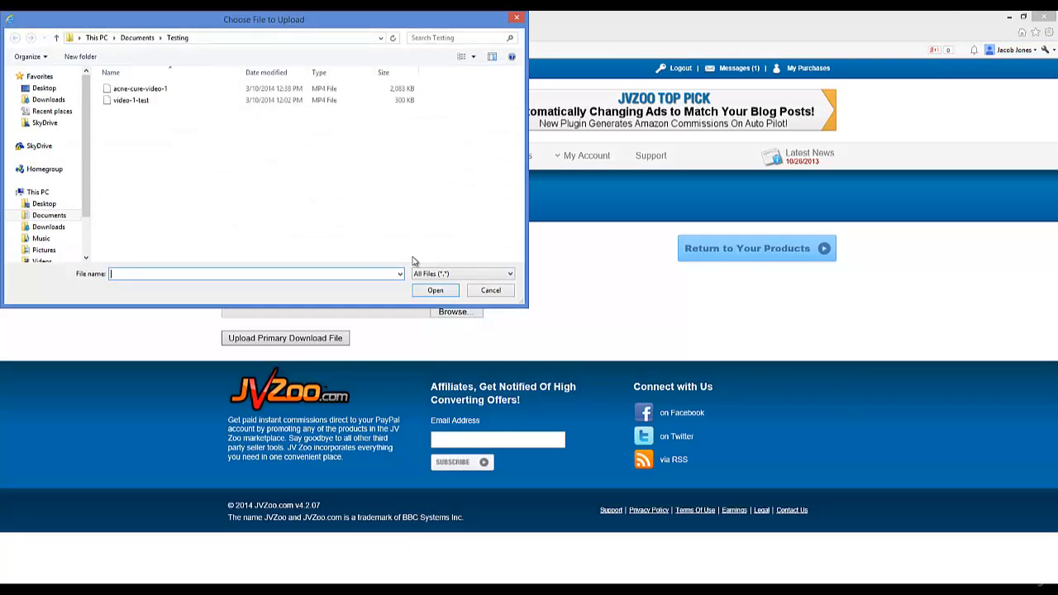
left_click(137, 37)
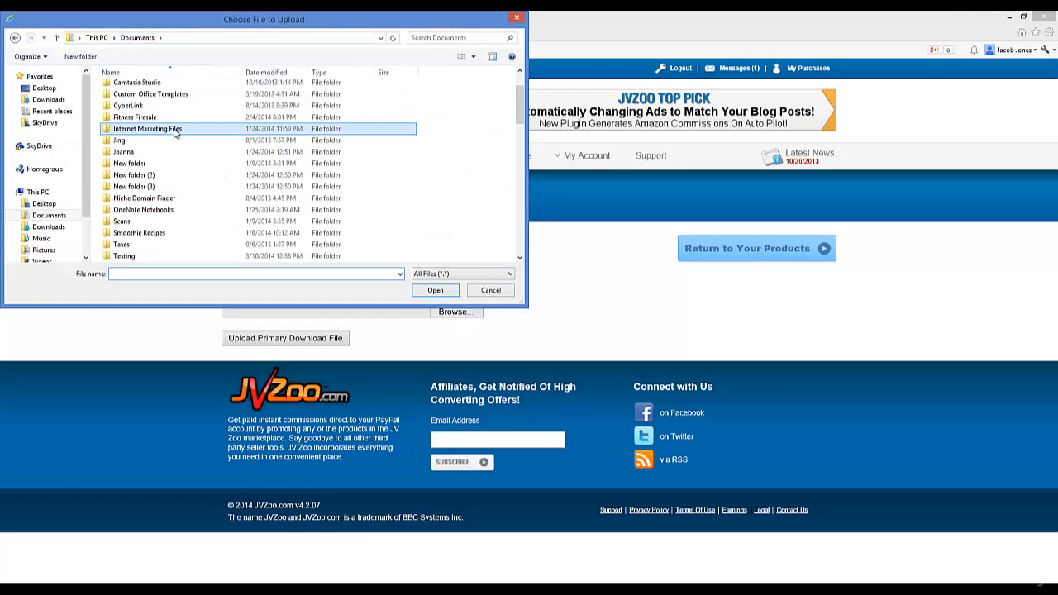
double_click(133, 128)
left_click_drag(519, 93, 497, 195)
scroll(196, 135, "up", 1)
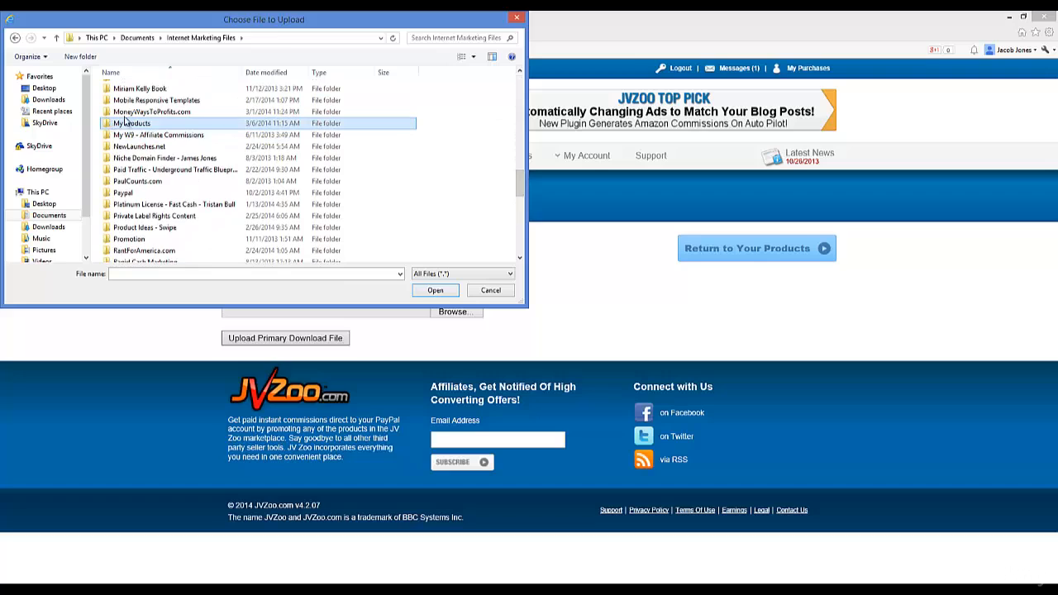
double_click(118, 124)
double_click(108, 205)
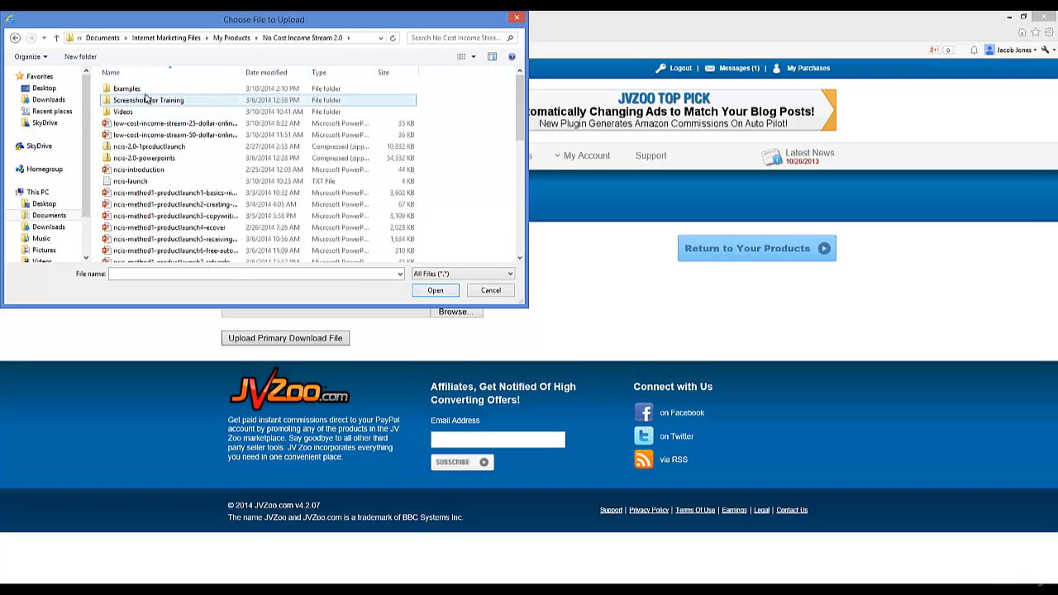
double_click(133, 88)
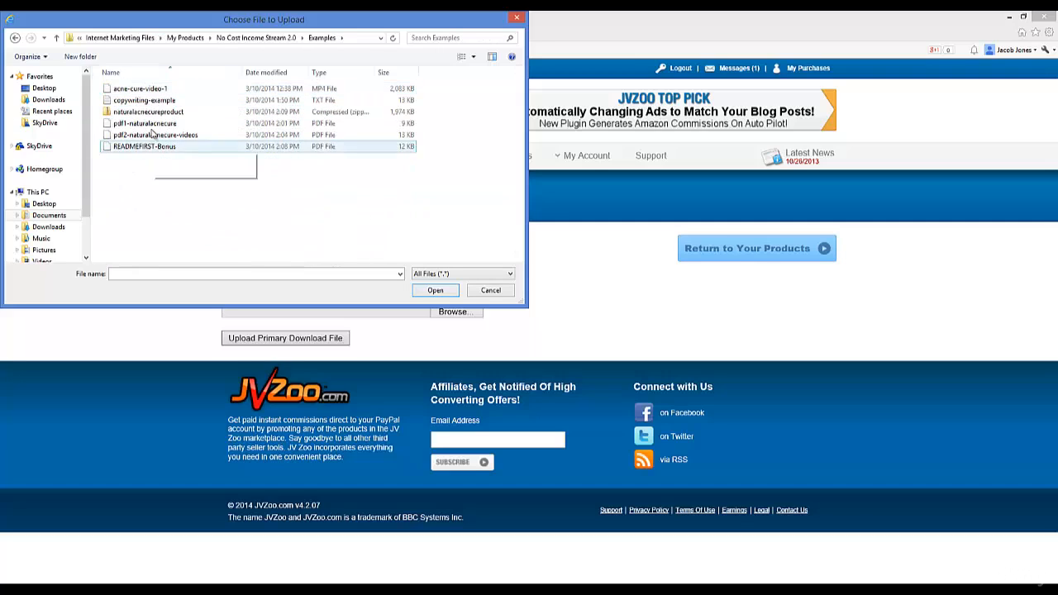
double_click(136, 116)
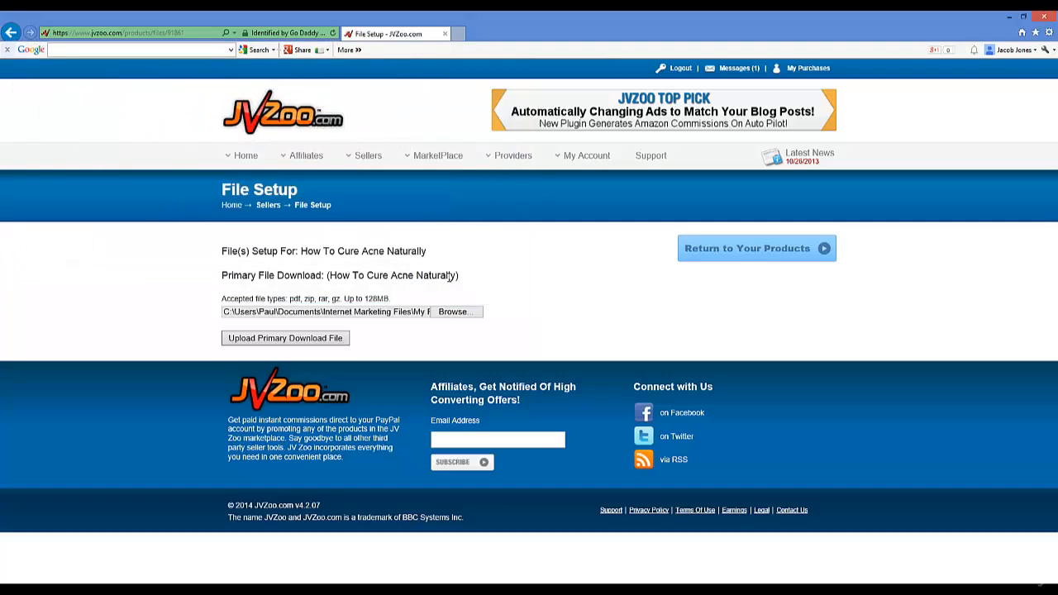
Step: Upload the chosen naturalacnecureproduct.zip as the primary download file
left_click(303, 339)
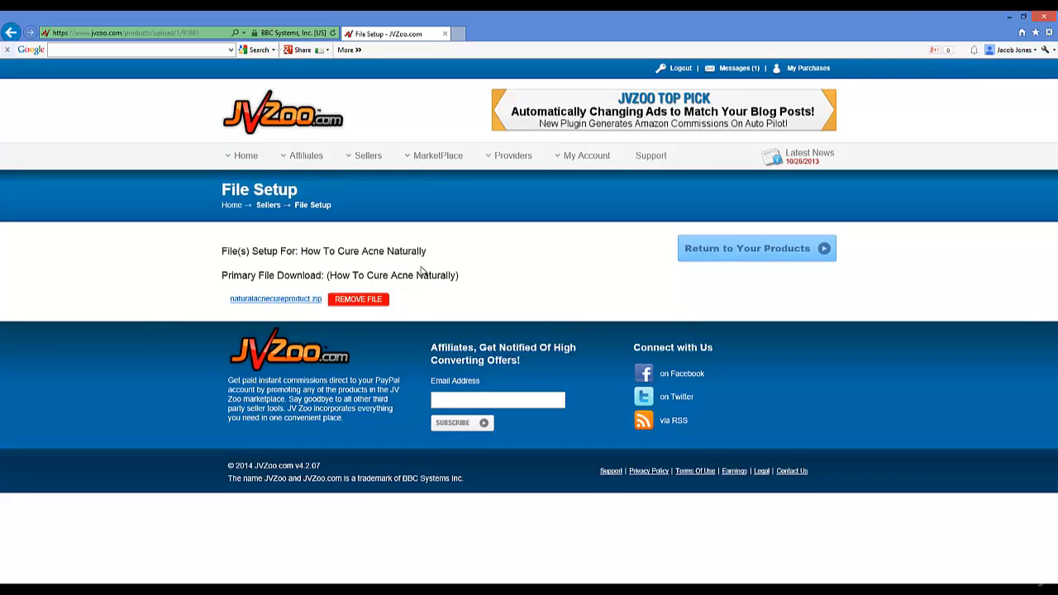
Step: Return to the Seller's Dashboard via the Sellers menu and start a landing page for the product
mouse_move(369, 159)
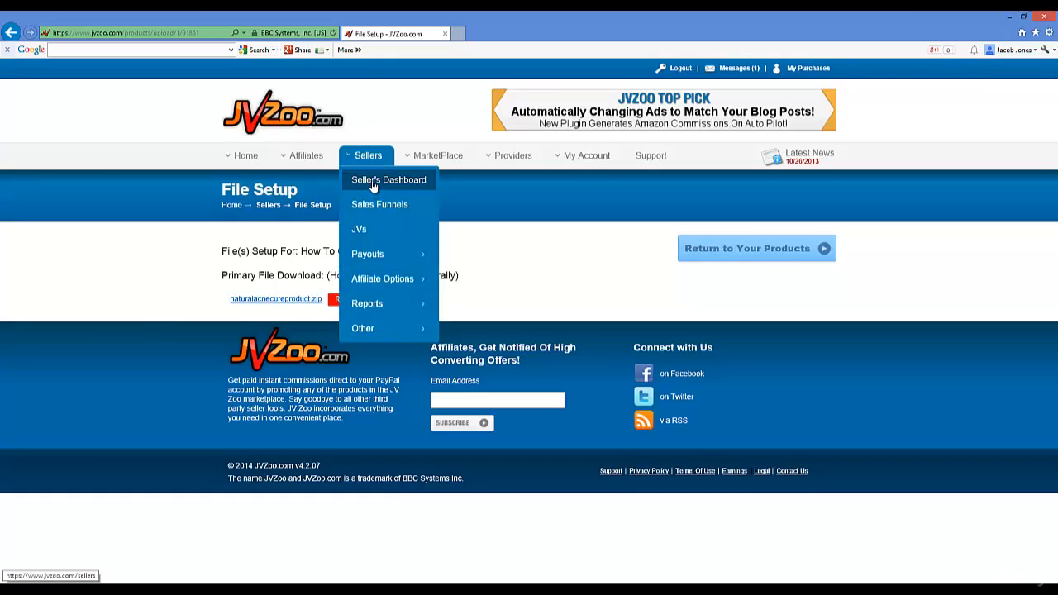
left_click(373, 184)
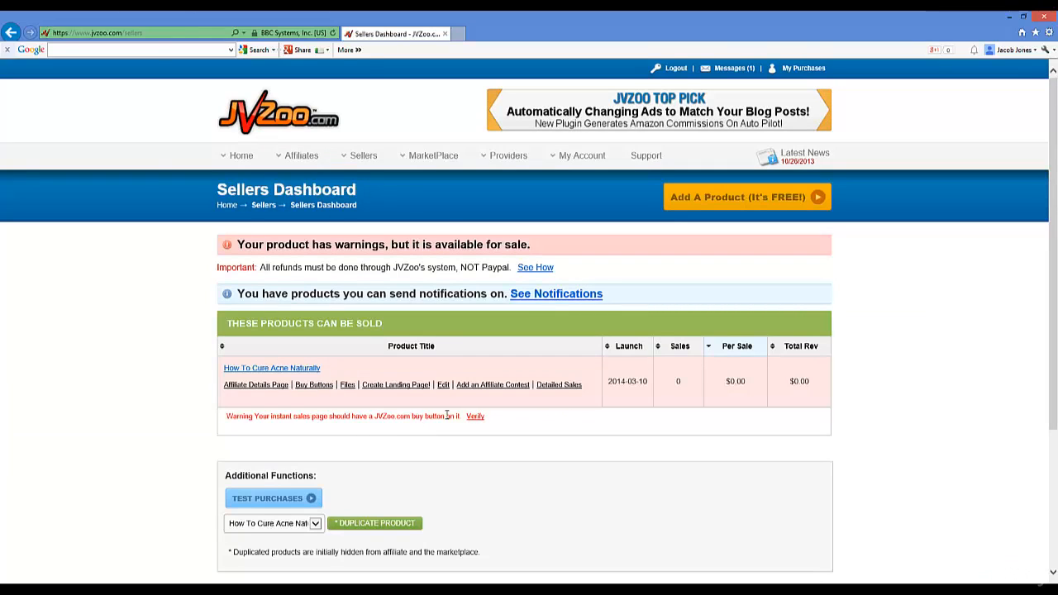
left_click(389, 387)
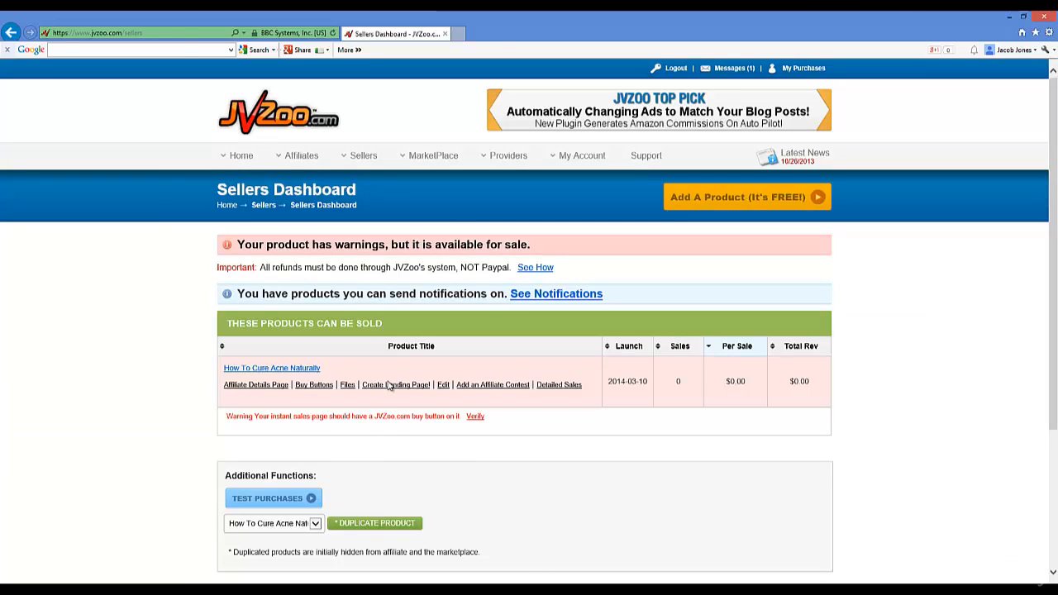